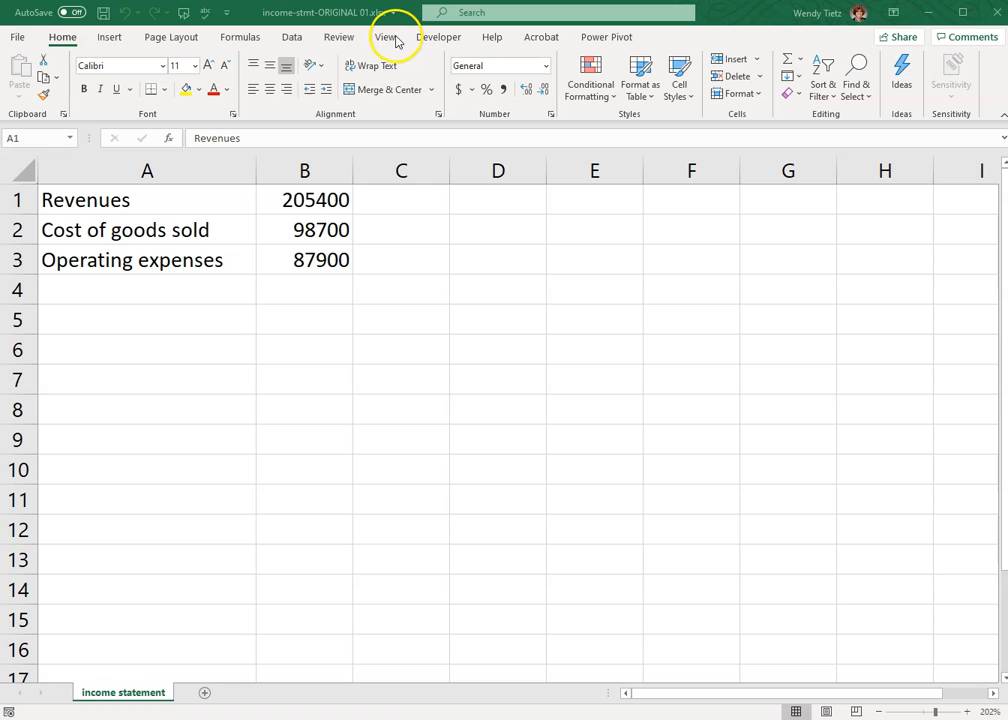
# - Check in the ribbon customization options that the Developer tab is enabled
pyautogui.click(20, 38)
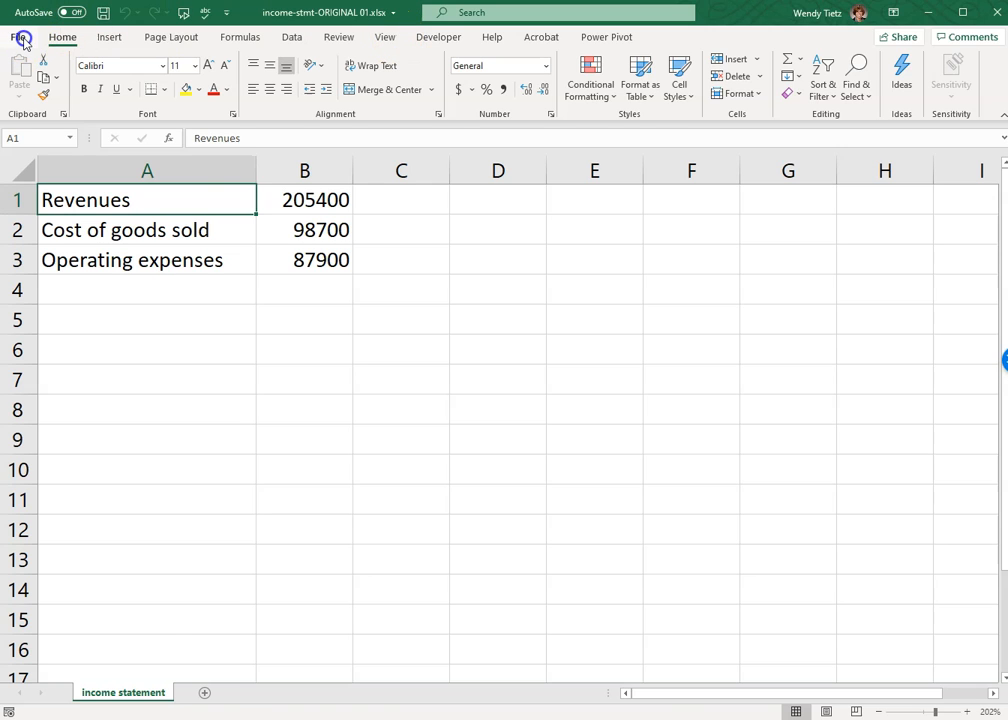
pyautogui.click(48, 692)
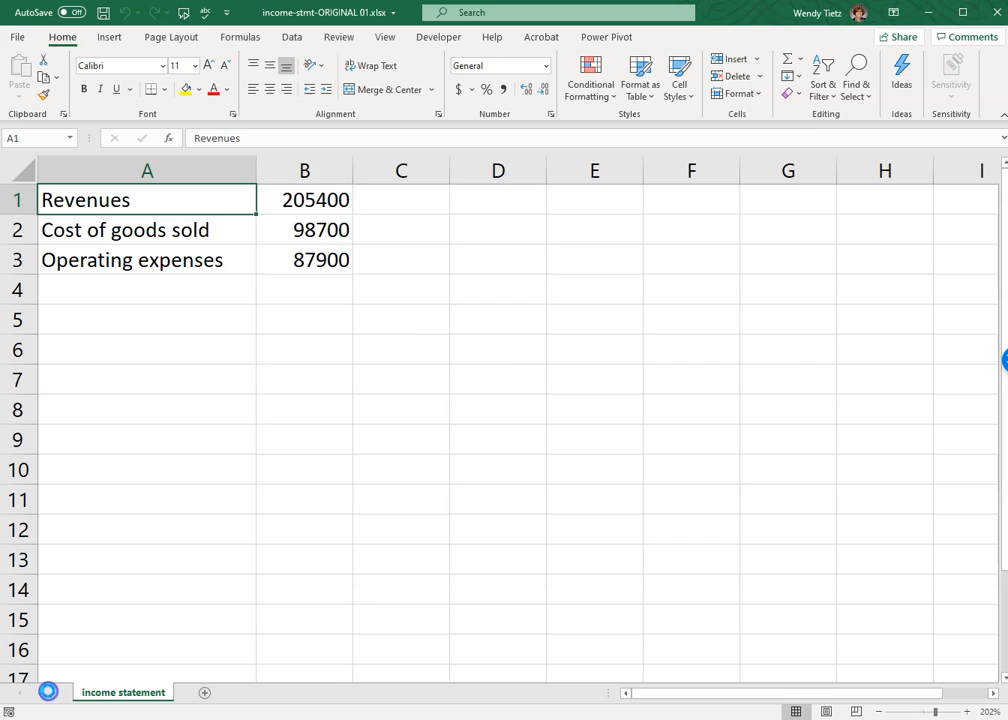
pyautogui.click(250, 310)
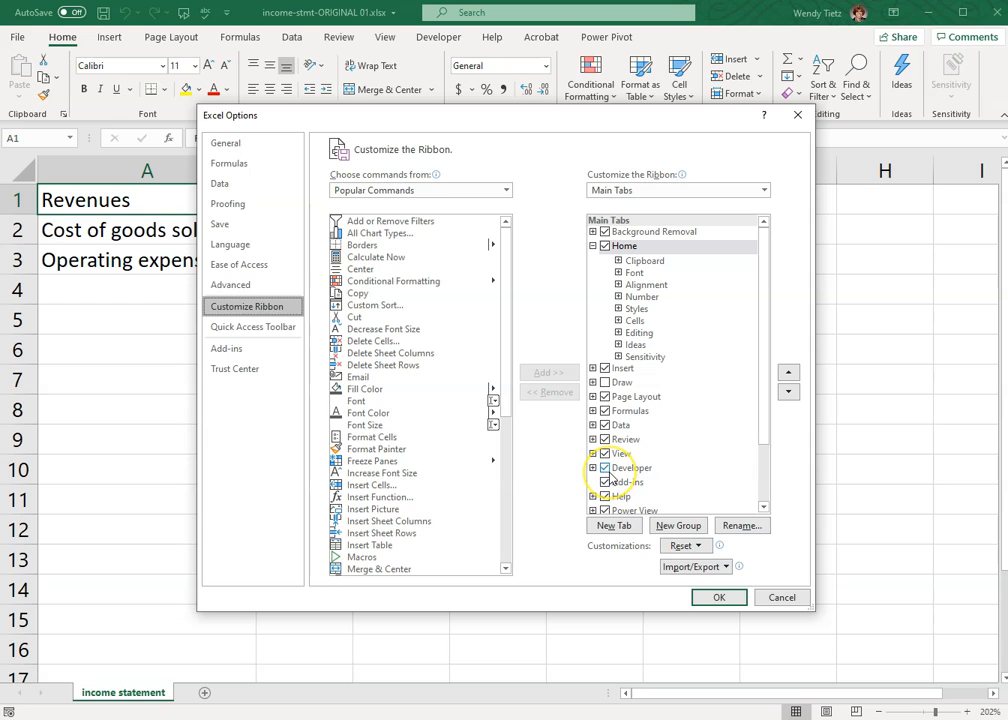
pyautogui.click(717, 597)
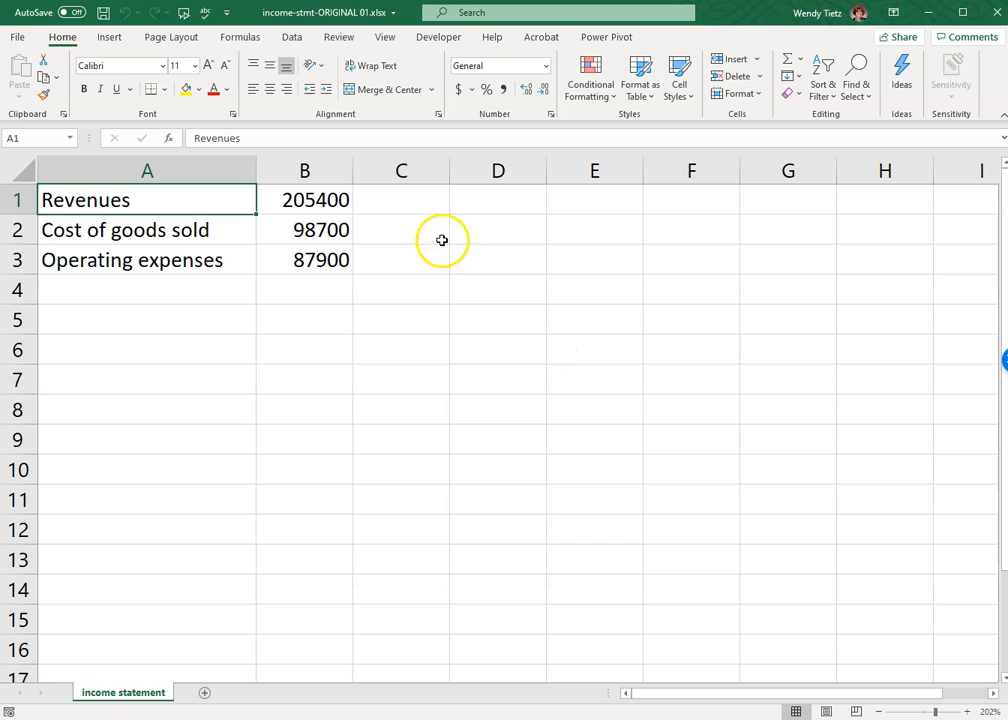
# - Start recording a macro named FormatIncome, stored in the Personal Macro Workbook, with the description "Format monthly income statement."
pyautogui.click(432, 40)
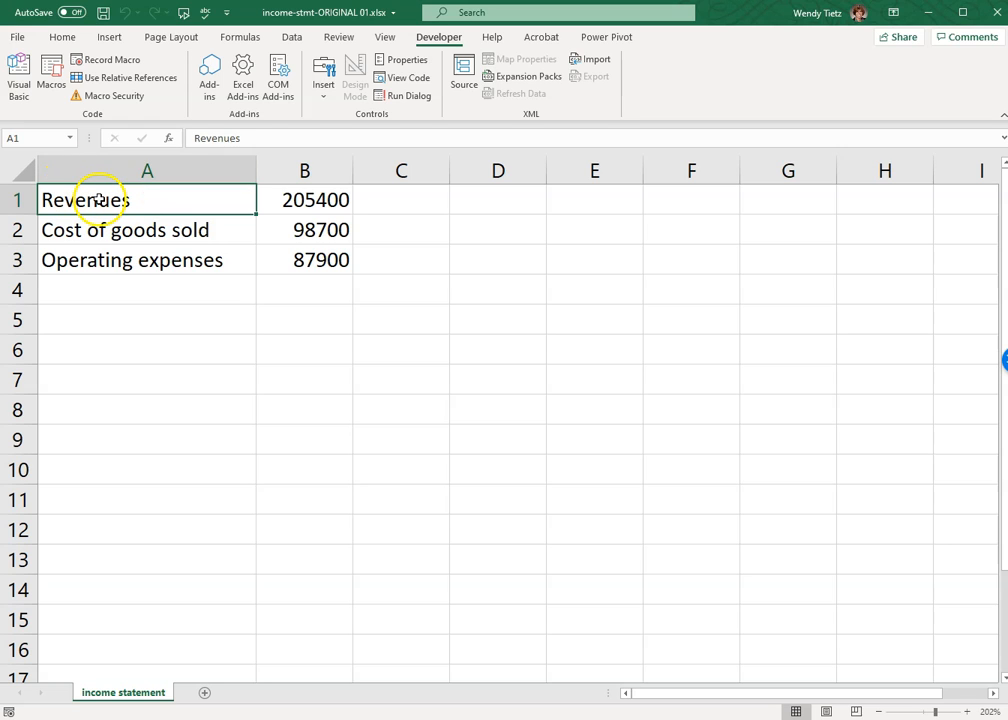
pyautogui.click(116, 66)
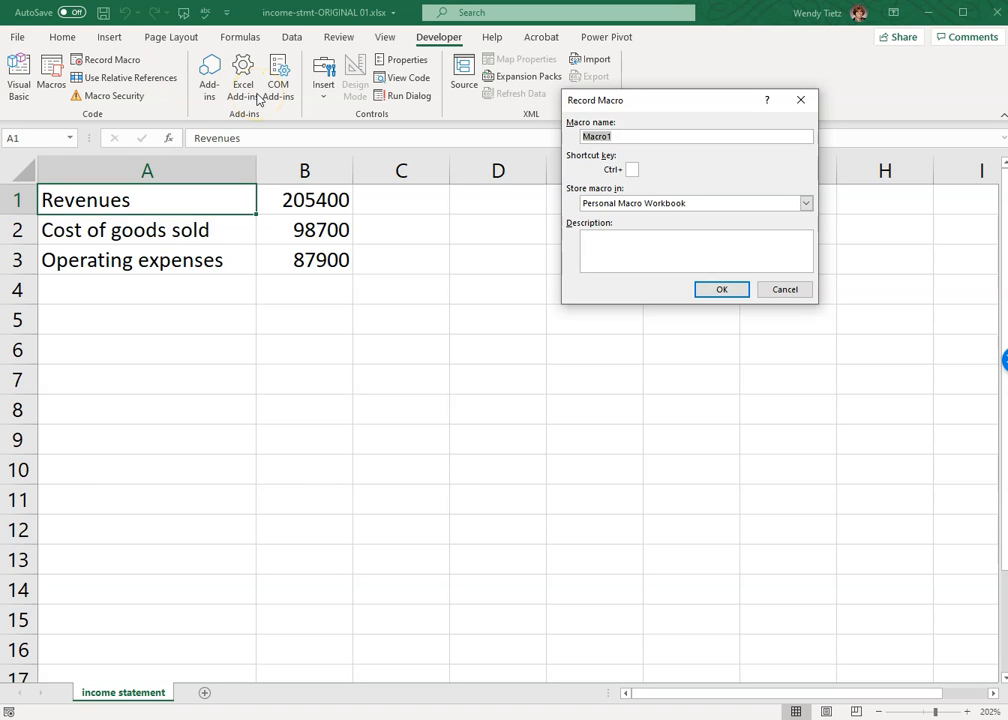
pyautogui.write('FormatIncome')
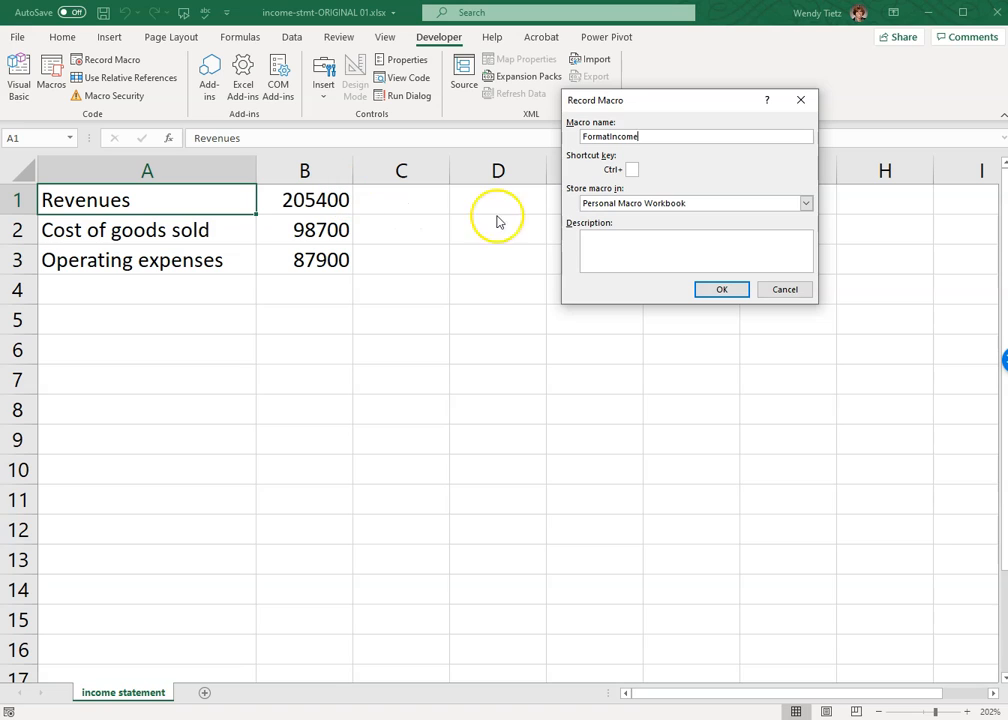
pyautogui.click(684, 208)
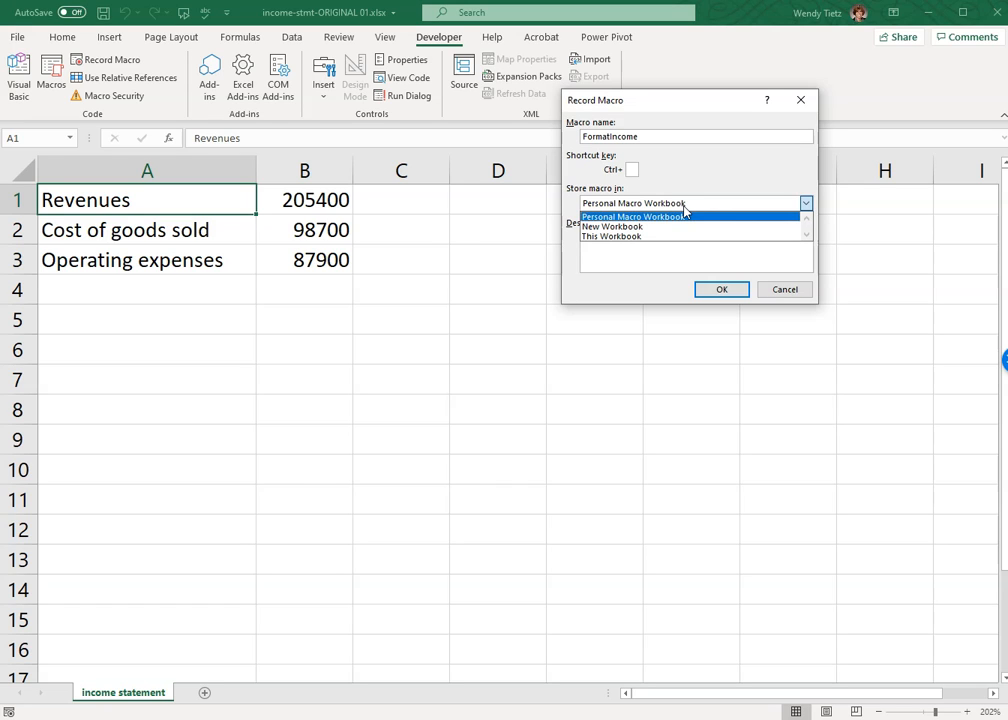
pyautogui.click(684, 212)
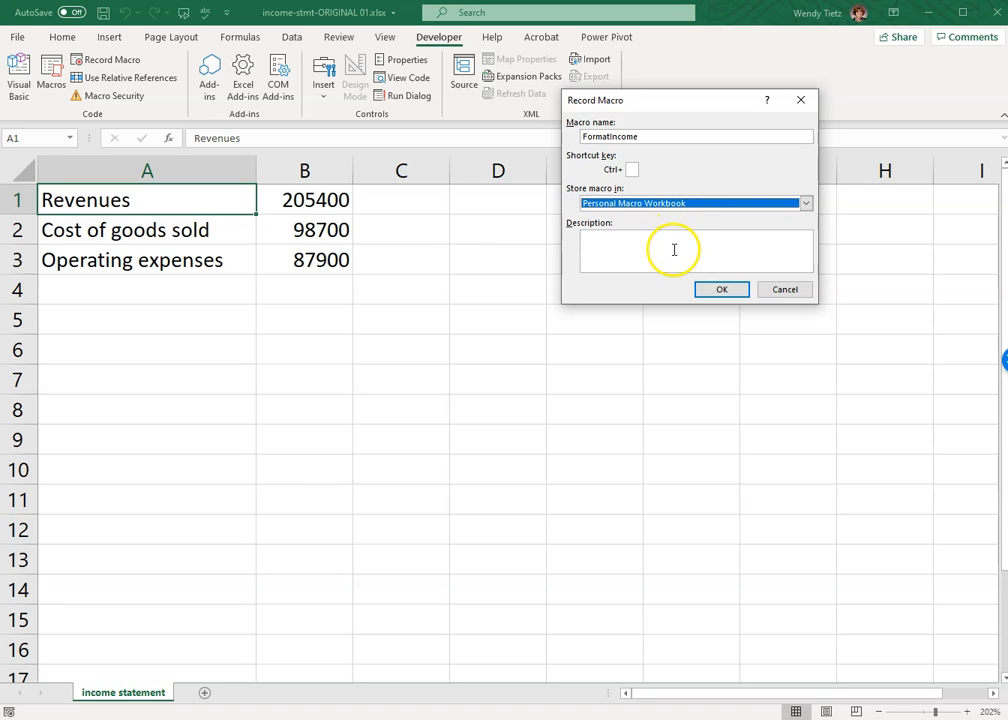
pyautogui.click(674, 249)
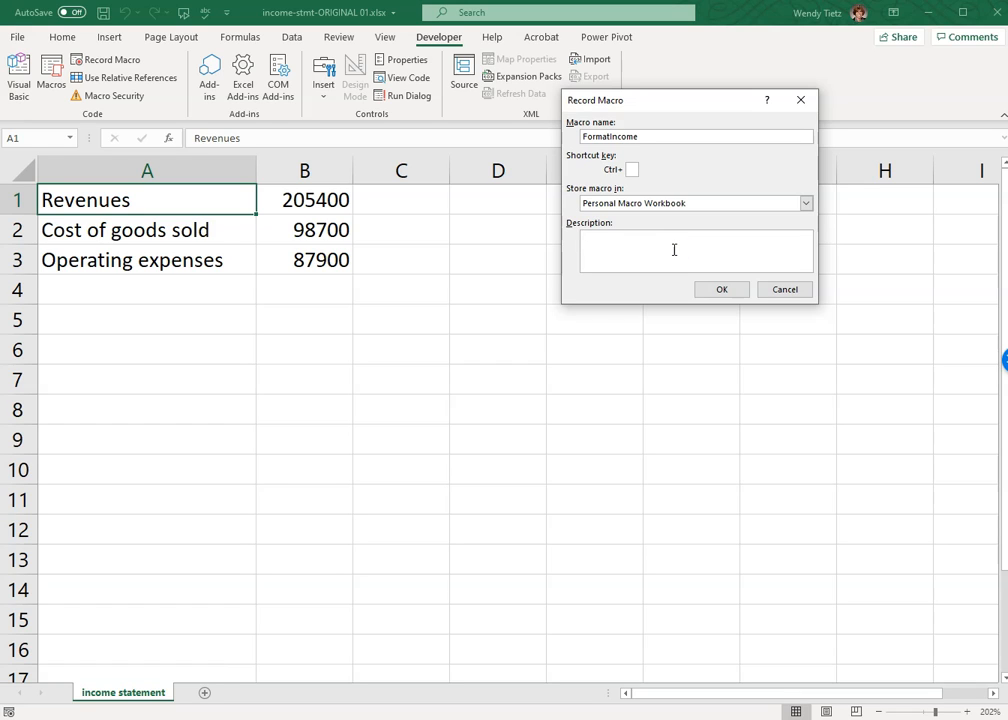
pyautogui.write('Format monthly income stateen')
pyautogui.press('BackSpace')
pyautogui.press('BackSpace')
pyautogui.write('ment.')
pyautogui.click(716, 289)
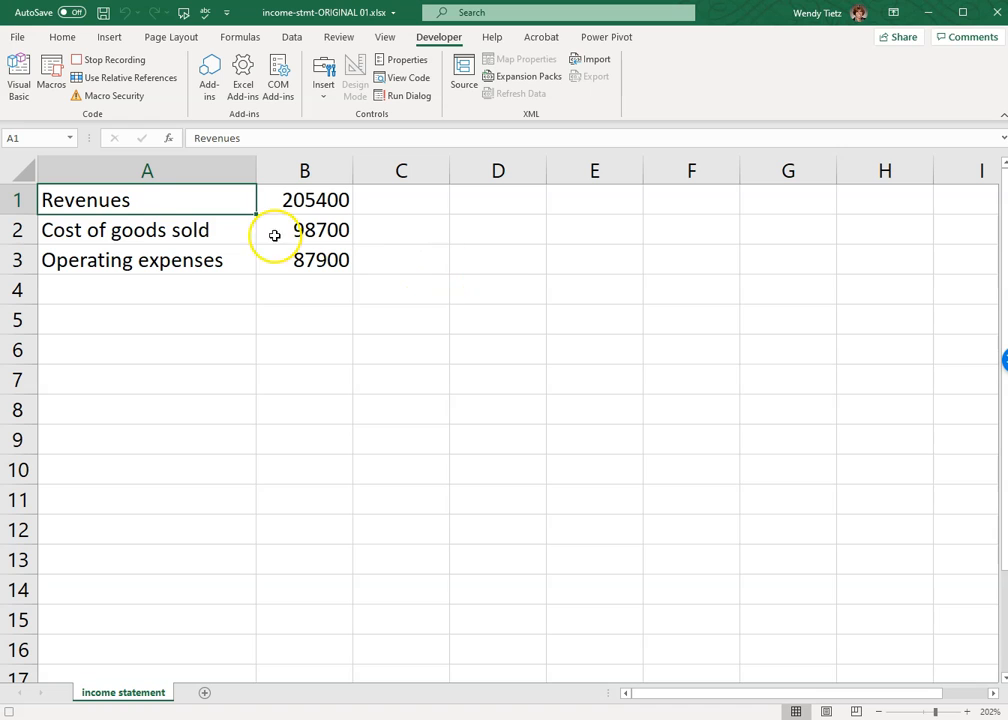
# - Insert four blank rows above the Revenues row
pyautogui.click(18, 204)
pyautogui.moveTo(18, 207); pyautogui.dragTo(13, 283)
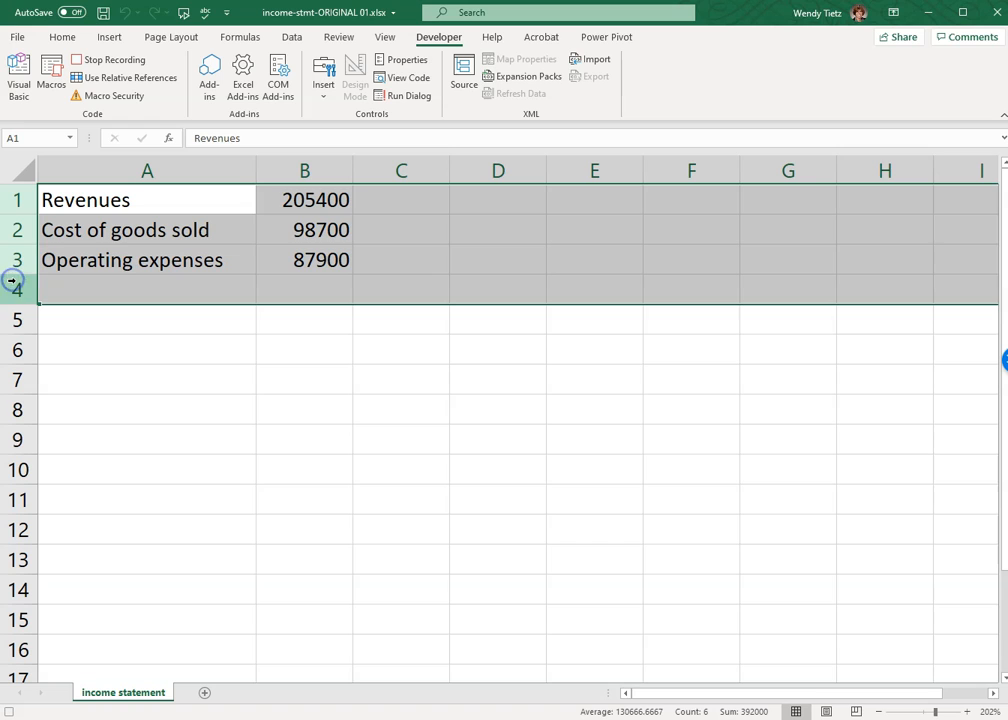
pyautogui.rightClick(130, 280)
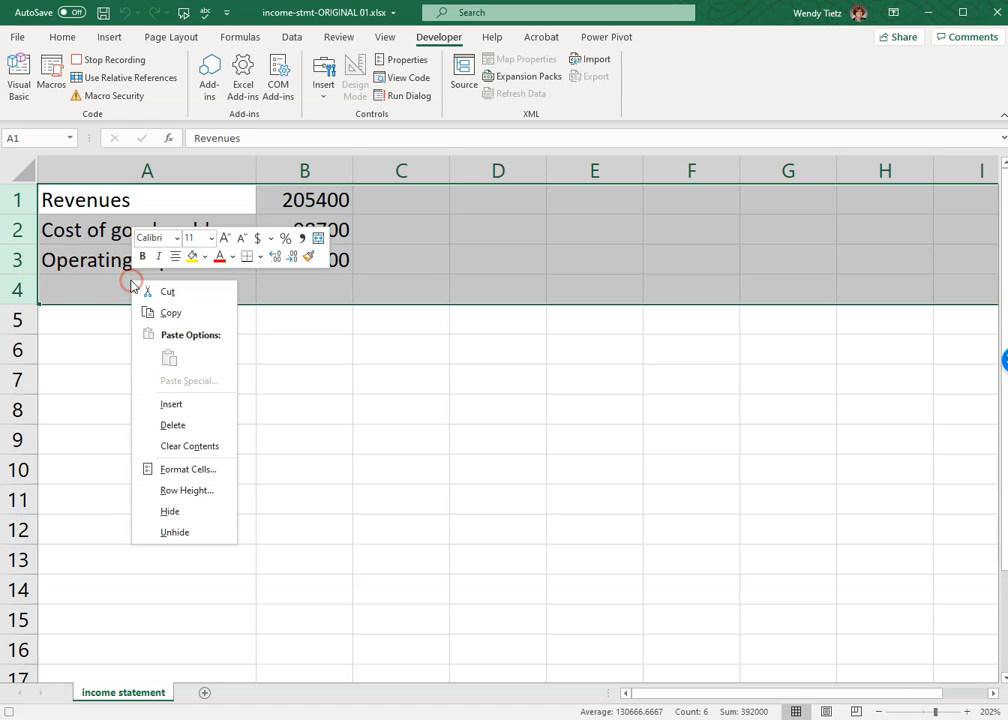
pyautogui.click(168, 402)
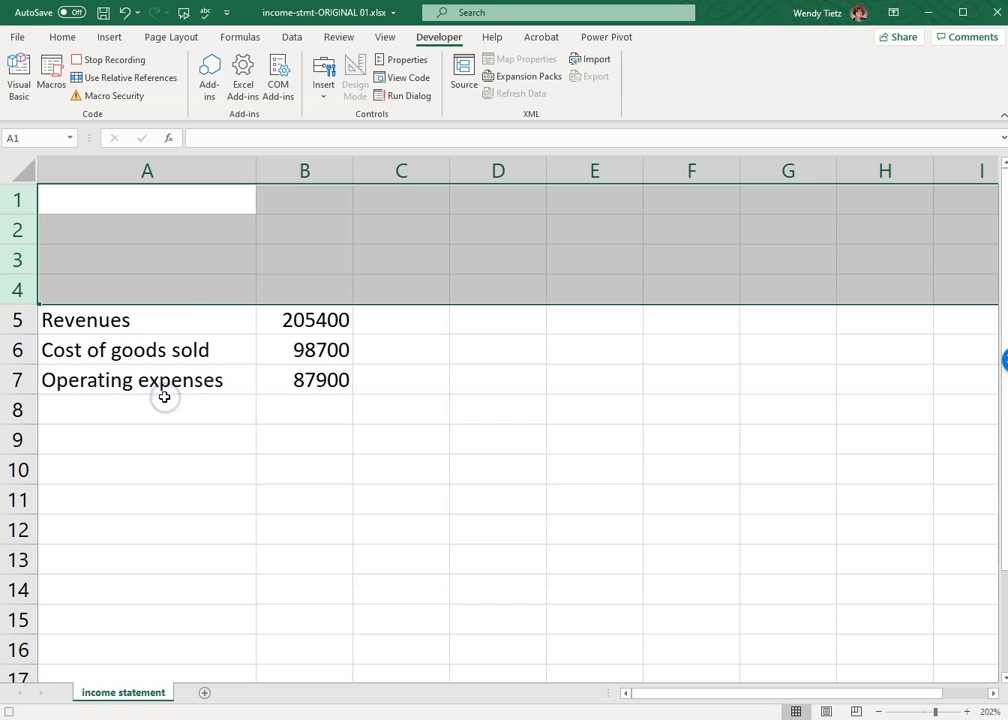
# - Enter the company name "Blue Giraffe Company" in cell A1
pyautogui.click(133, 205)
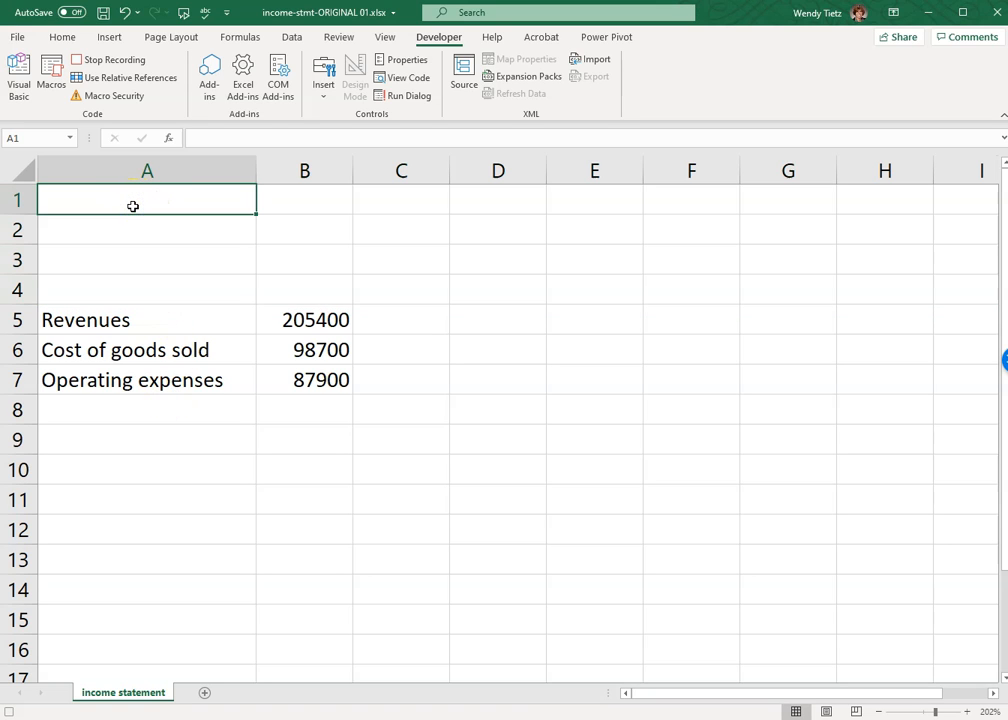
pyautogui.write('B')
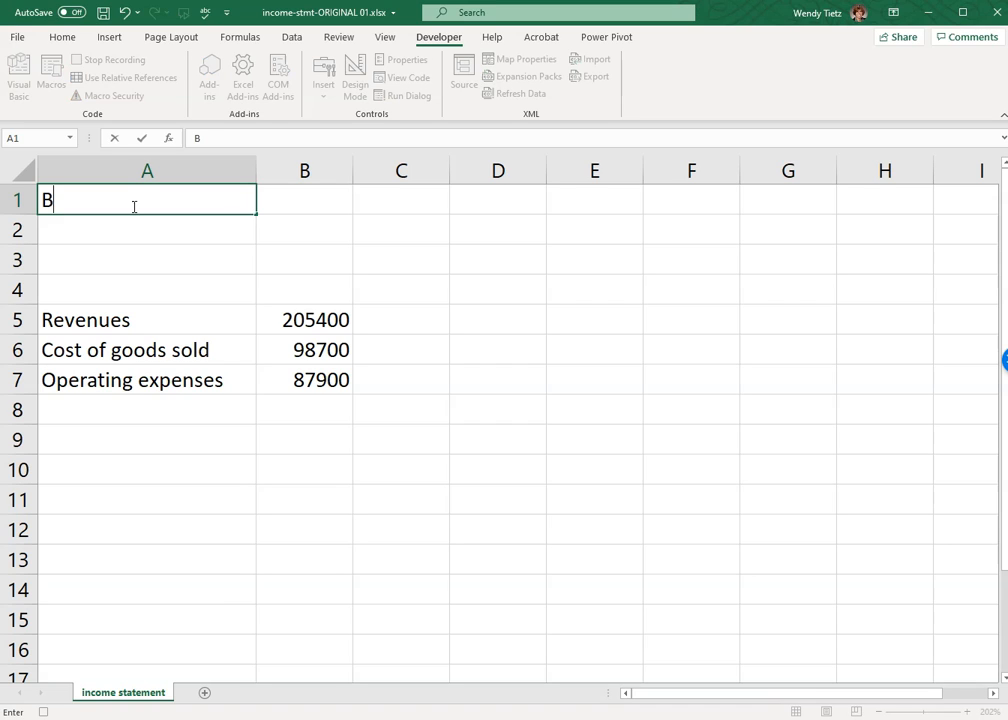
pyautogui.write('lue Giraf')
pyautogui.press('BackSpace')
pyautogui.write('affe Company')
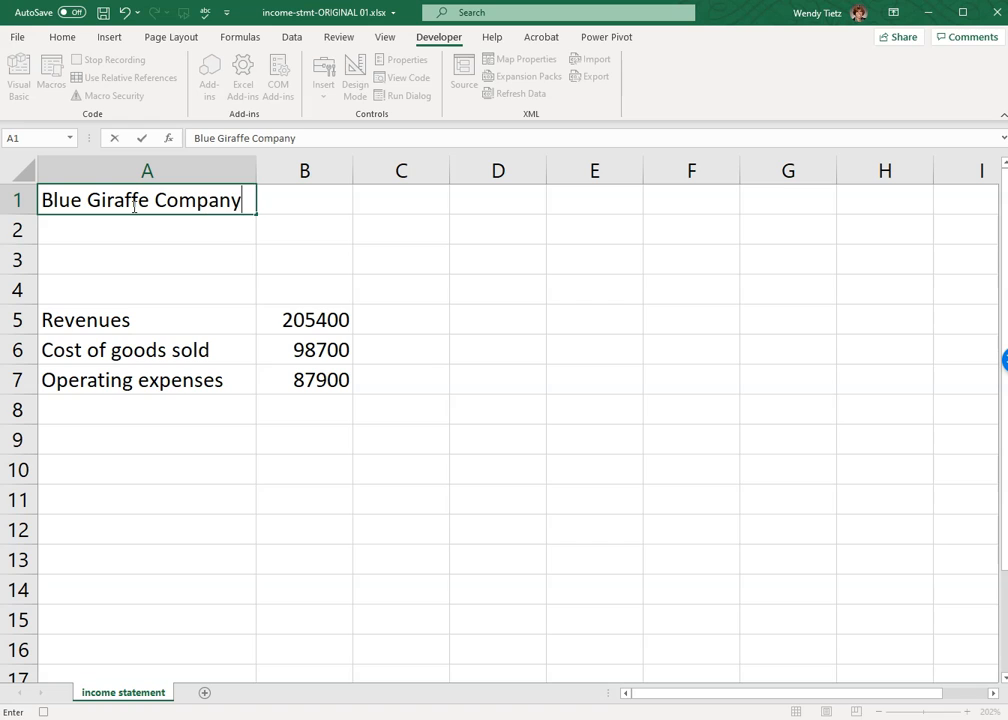
pyautogui.press('Return')
# - Enter the heading lines "Income Statement" in cell A2 and "For month ended ..." in cell A3
pyautogui.write('In')
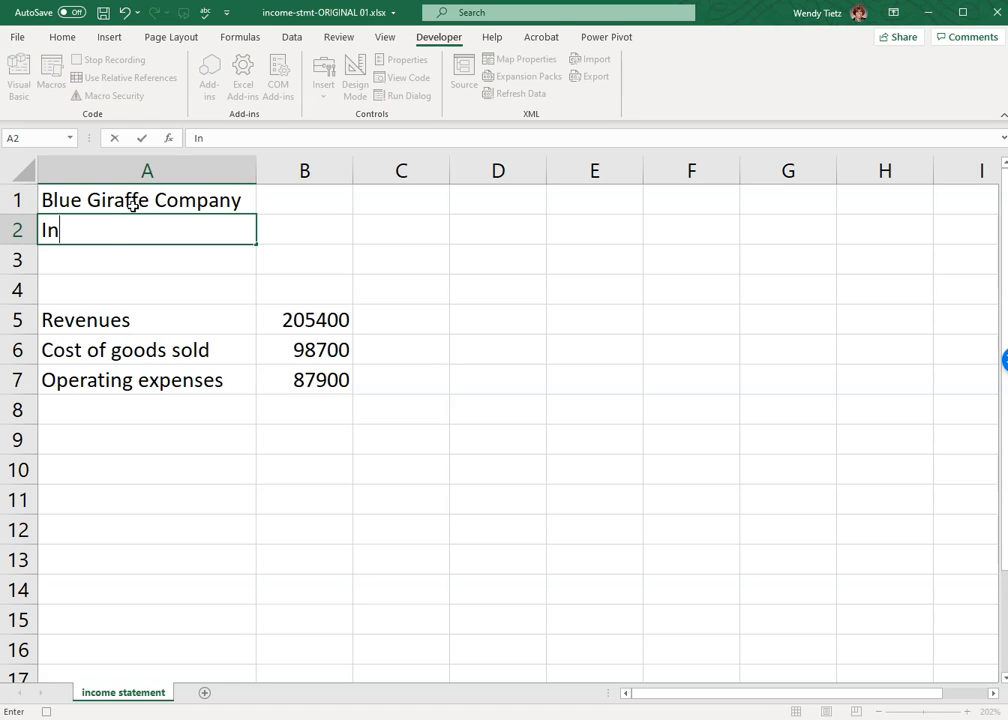
pyautogui.write('come Statemen')
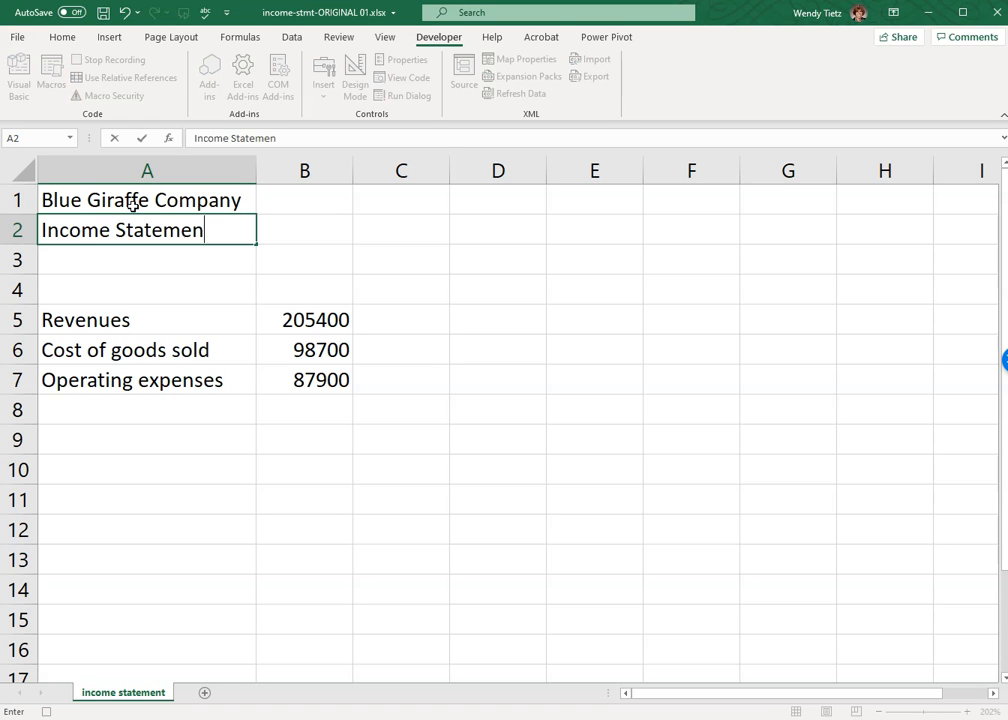
pyautogui.write('t')
pyautogui.press('Return')
pyautogui.write('For mon')
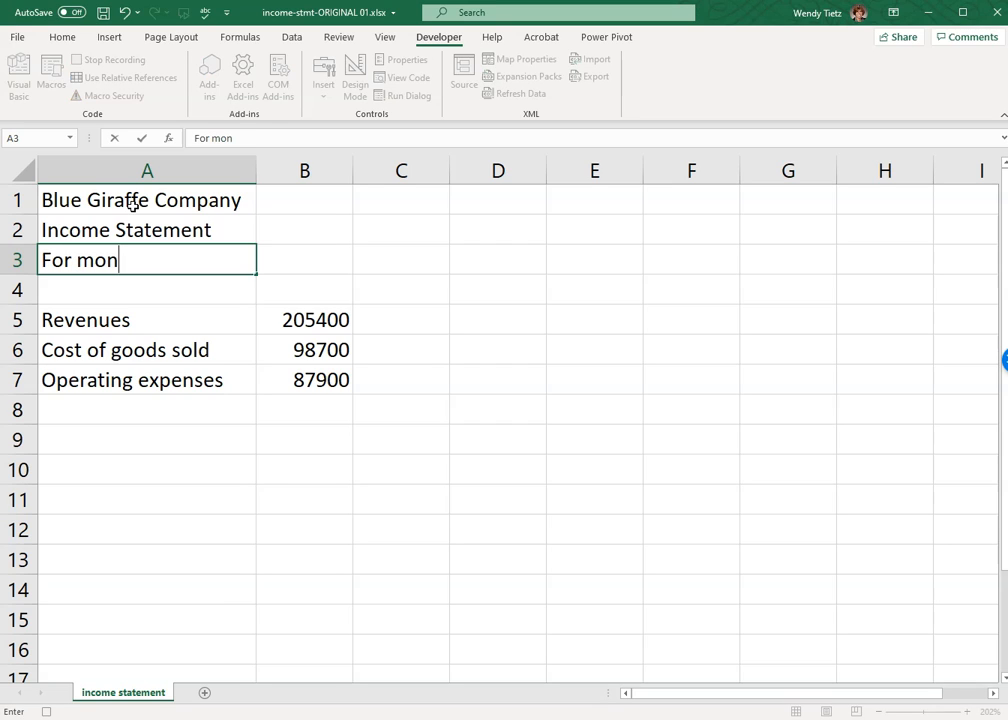
pyautogui.write('th ended ...')
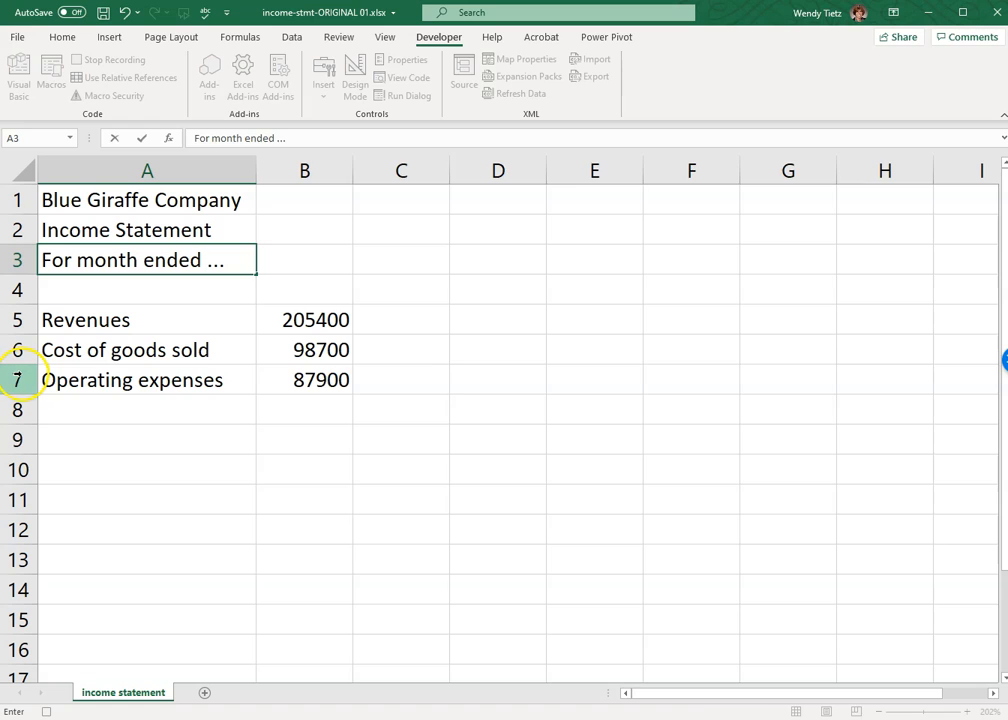
# - Insert a row above Operating expenses and label it "Gross margin" in column A
pyautogui.click(17, 379)
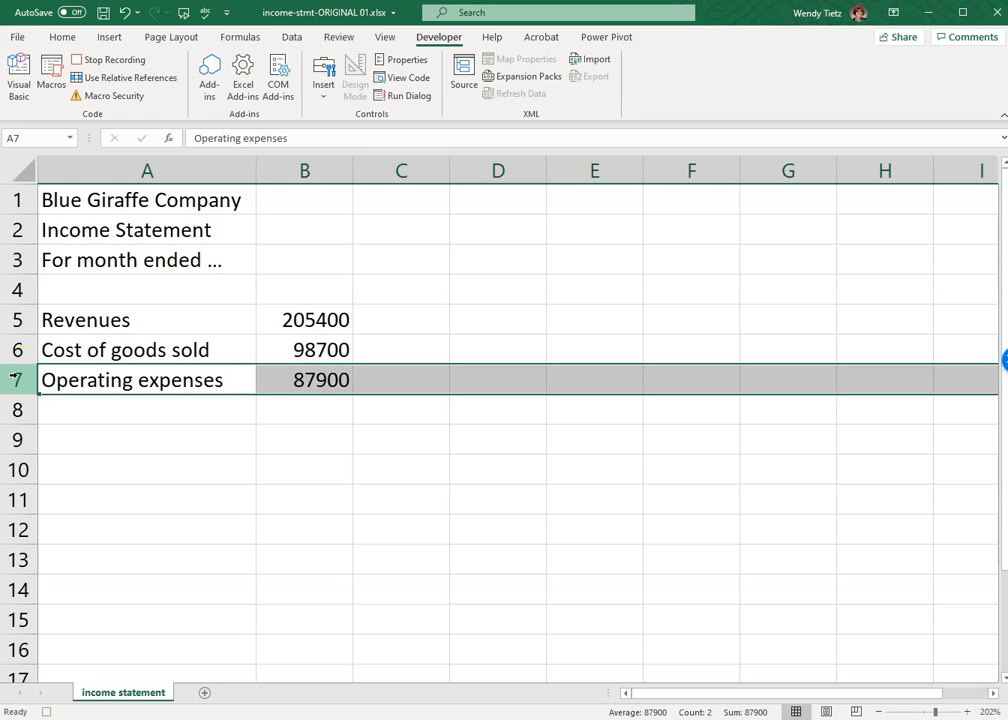
pyautogui.rightClick(14, 378)
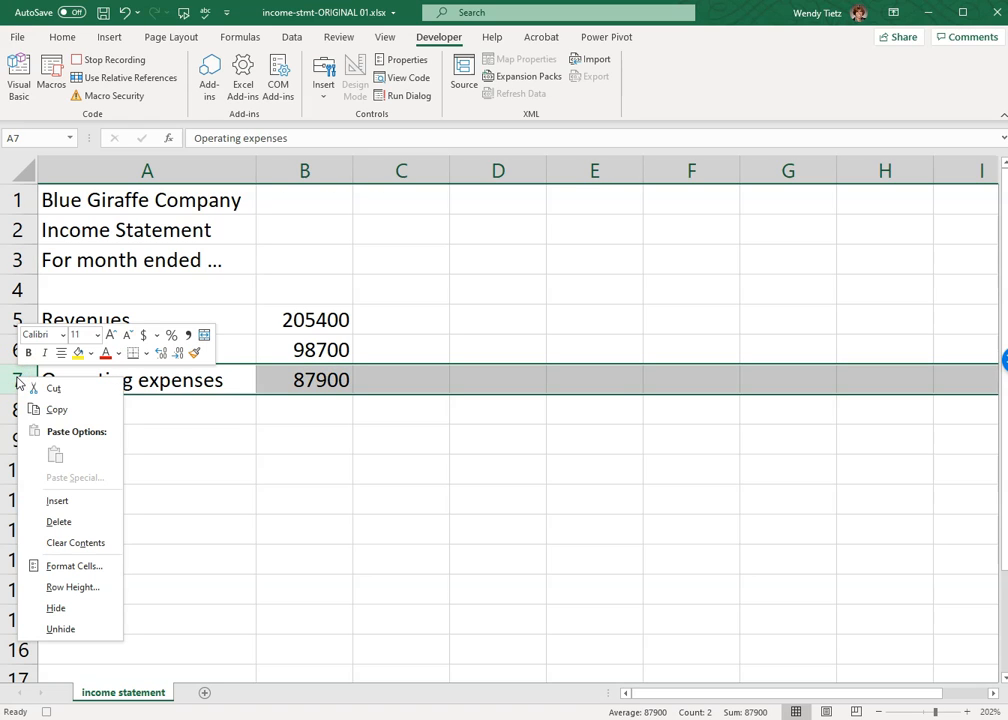
pyautogui.click(60, 499)
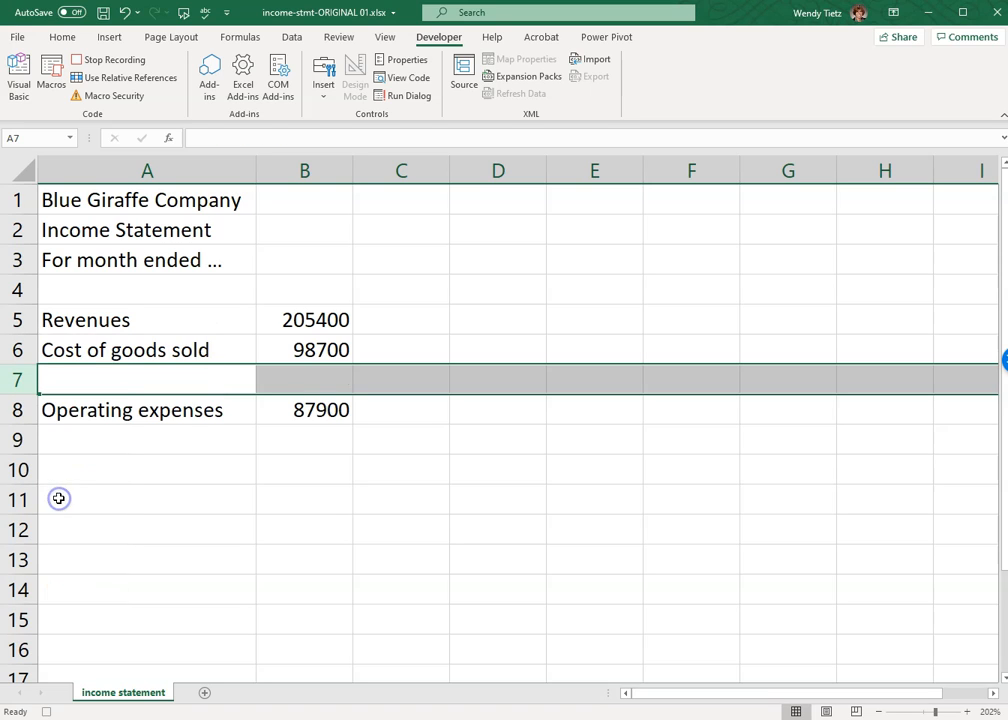
pyautogui.click(104, 370)
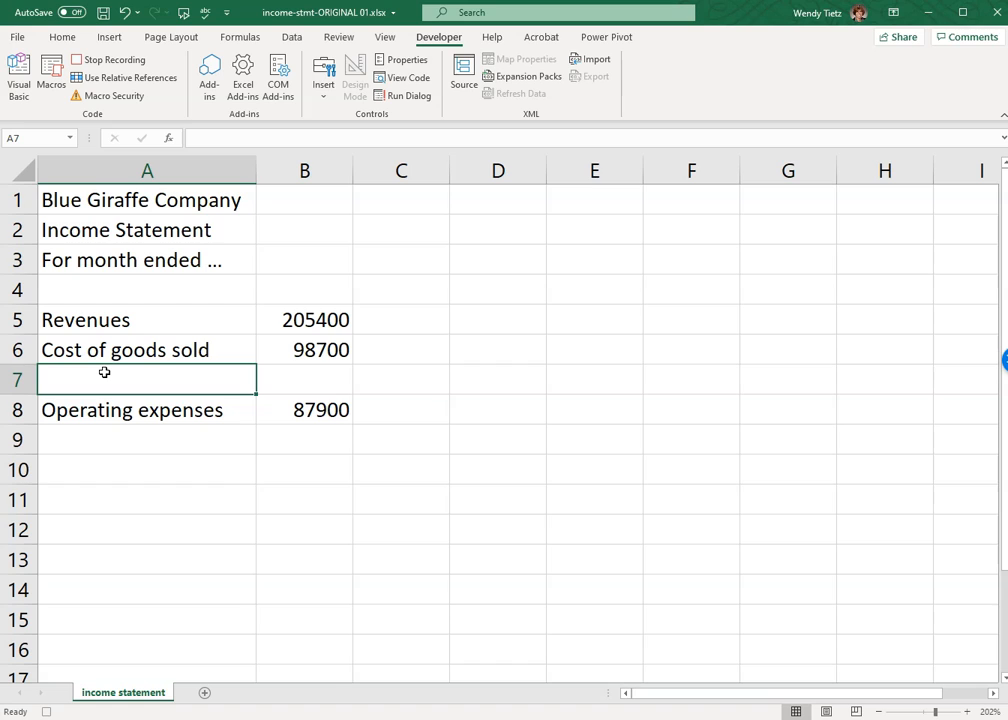
pyautogui.write('Gro')
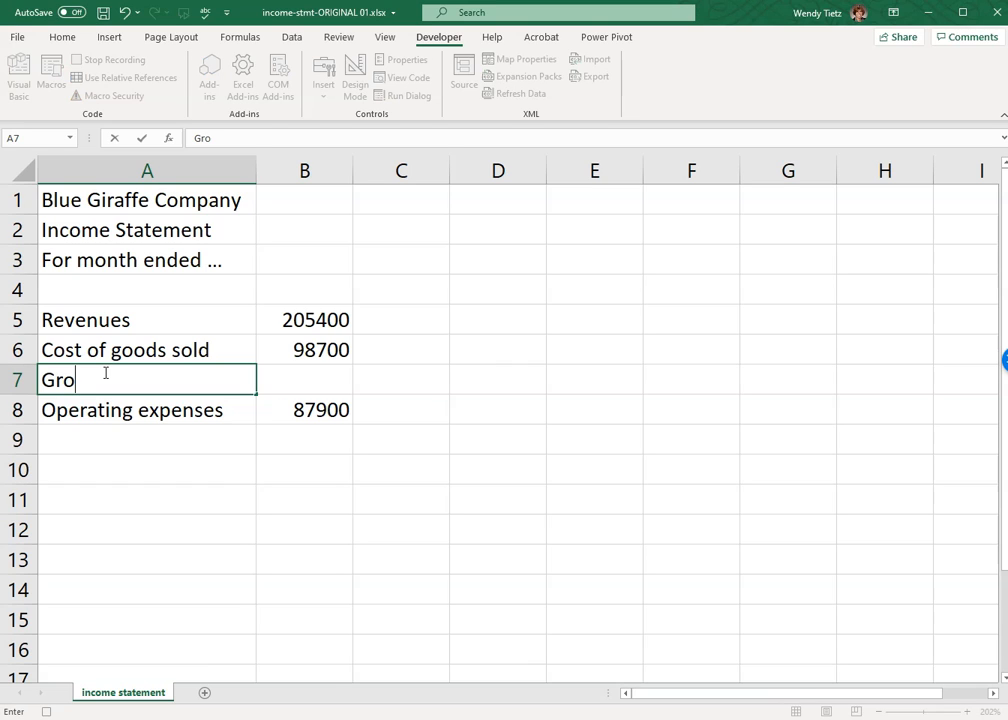
pyautogui.write('ss margin')
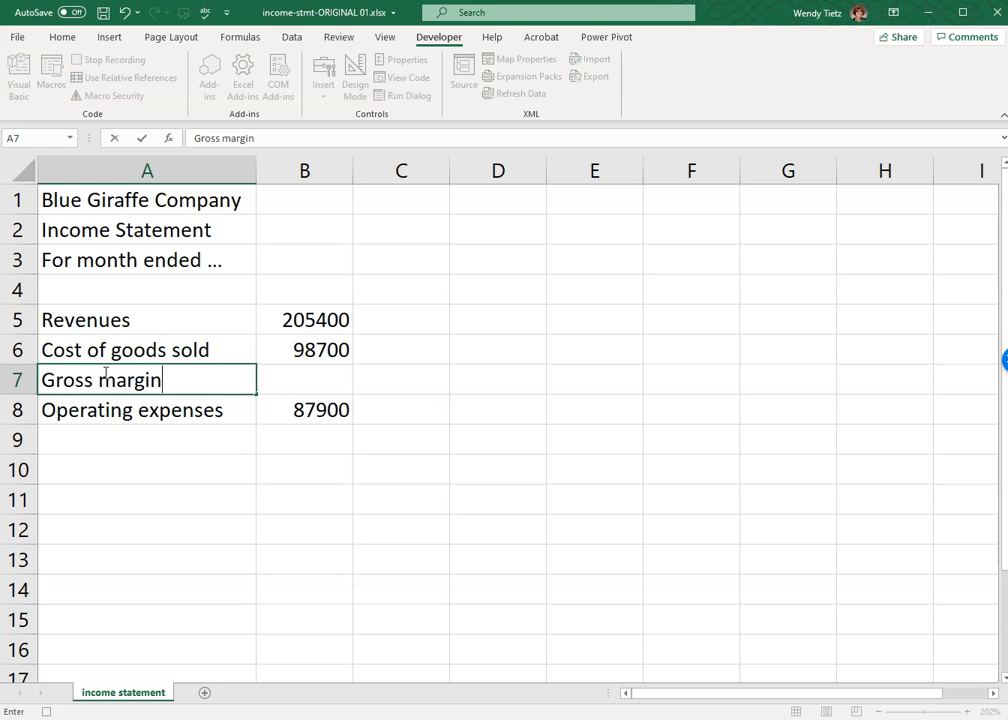
pyautogui.press('Tab')
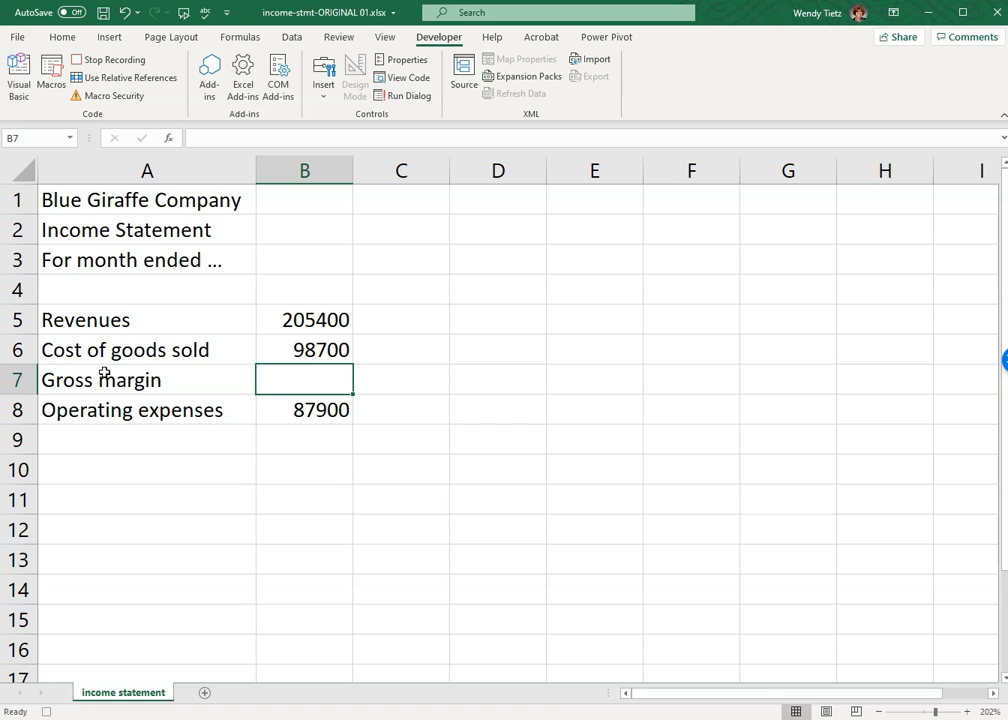
# - Calculate the gross margin in cell B7 with the formula =B5-B6
pyautogui.write('=')
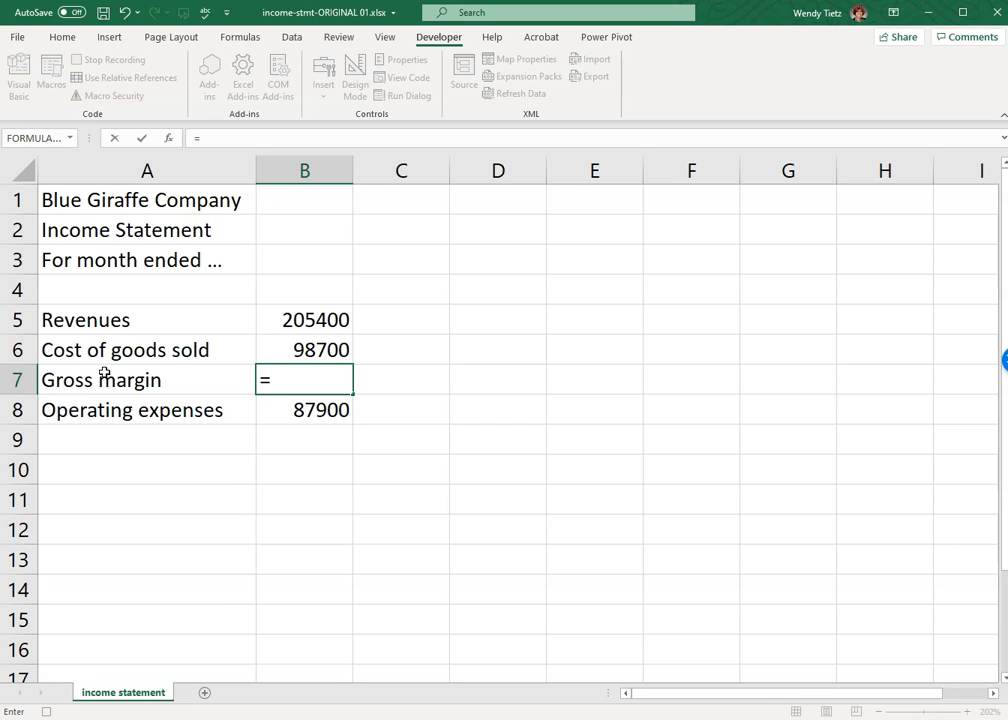
pyautogui.click(300, 322)
pyautogui.write('-')
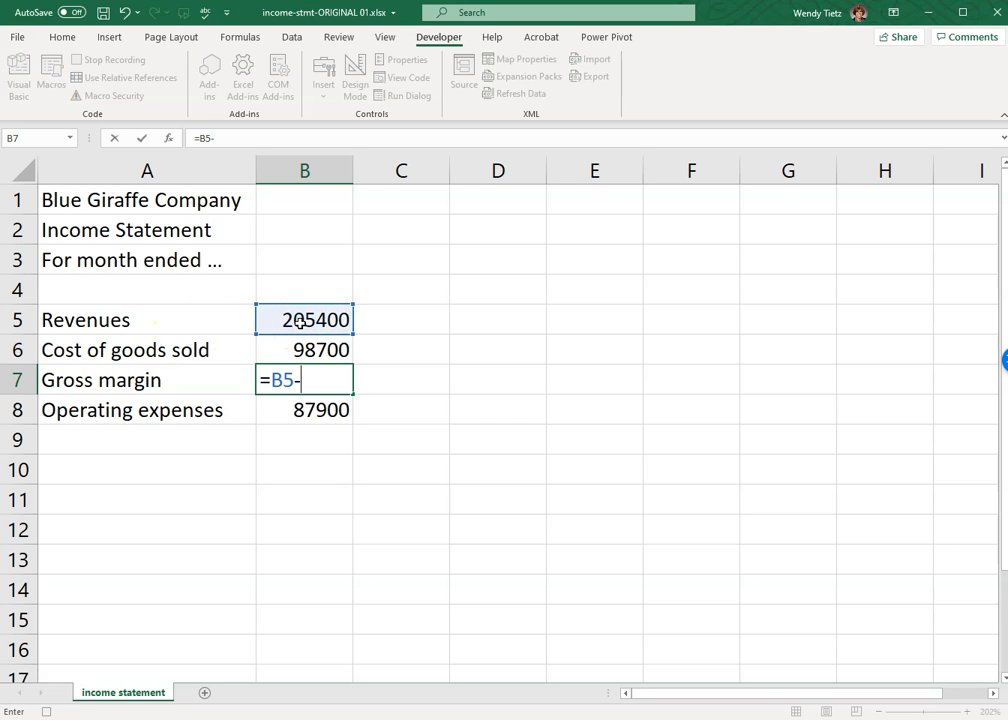
pyautogui.click(302, 348)
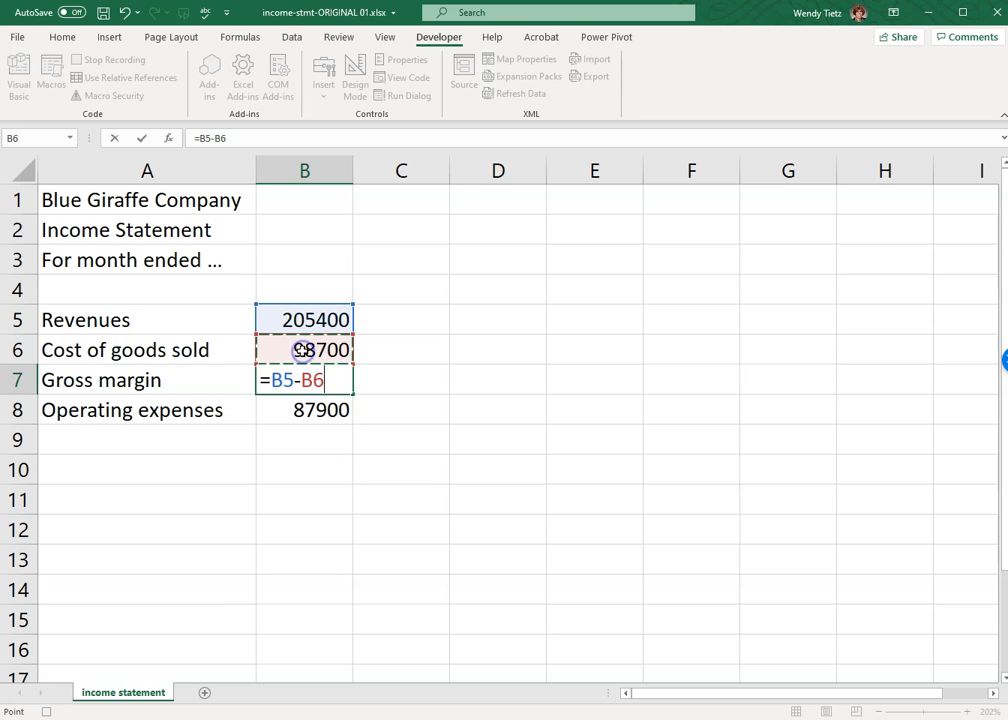
pyautogui.press('Return')
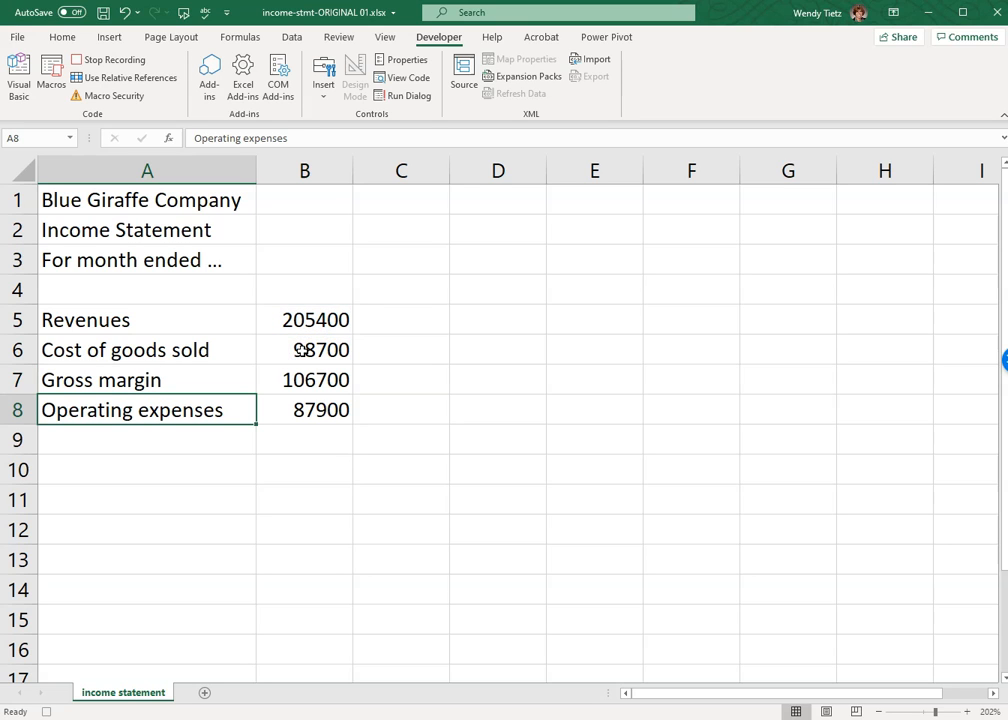
# - Enter the label "Operating income" in cell A9, below Operating expenses
pyautogui.click(148, 440)
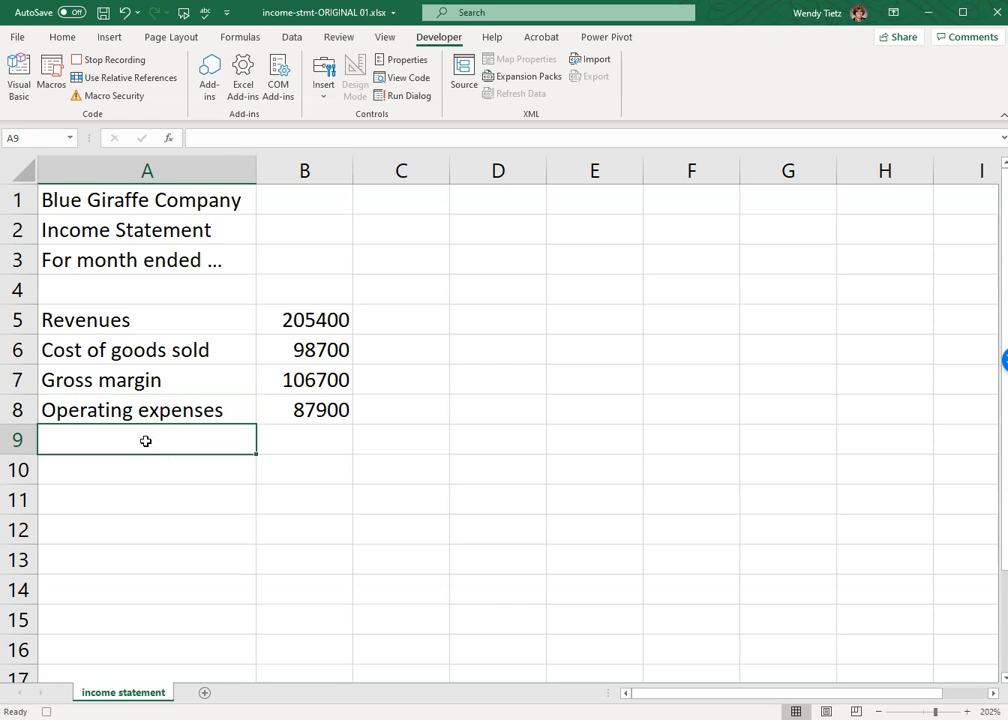
pyautogui.write('Operating ')
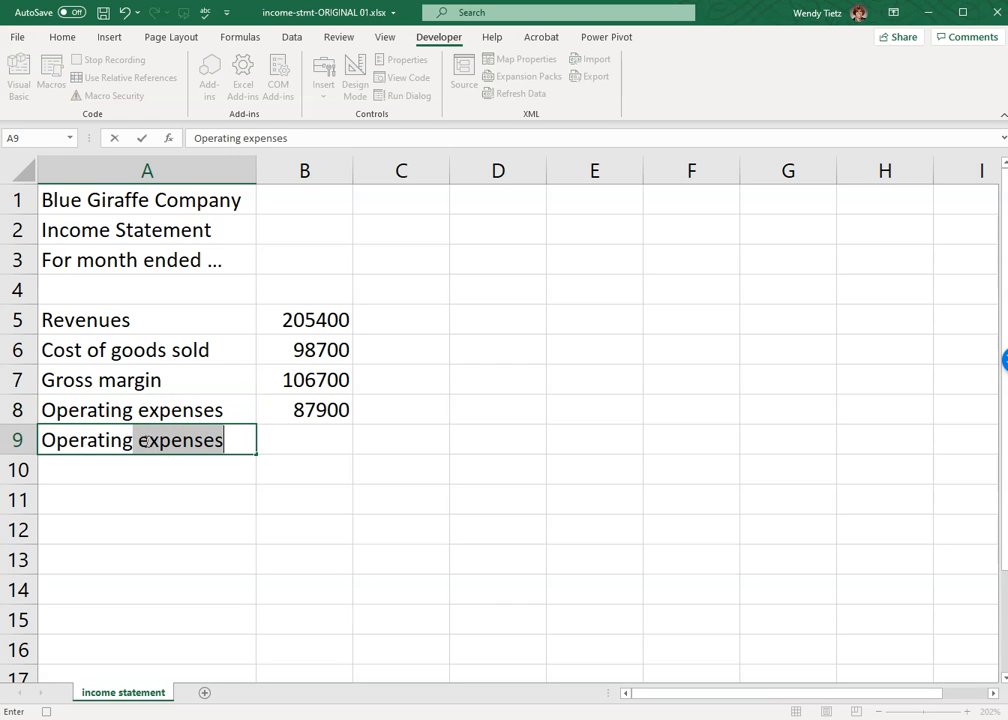
pyautogui.write('income')
pyautogui.press('Tab')
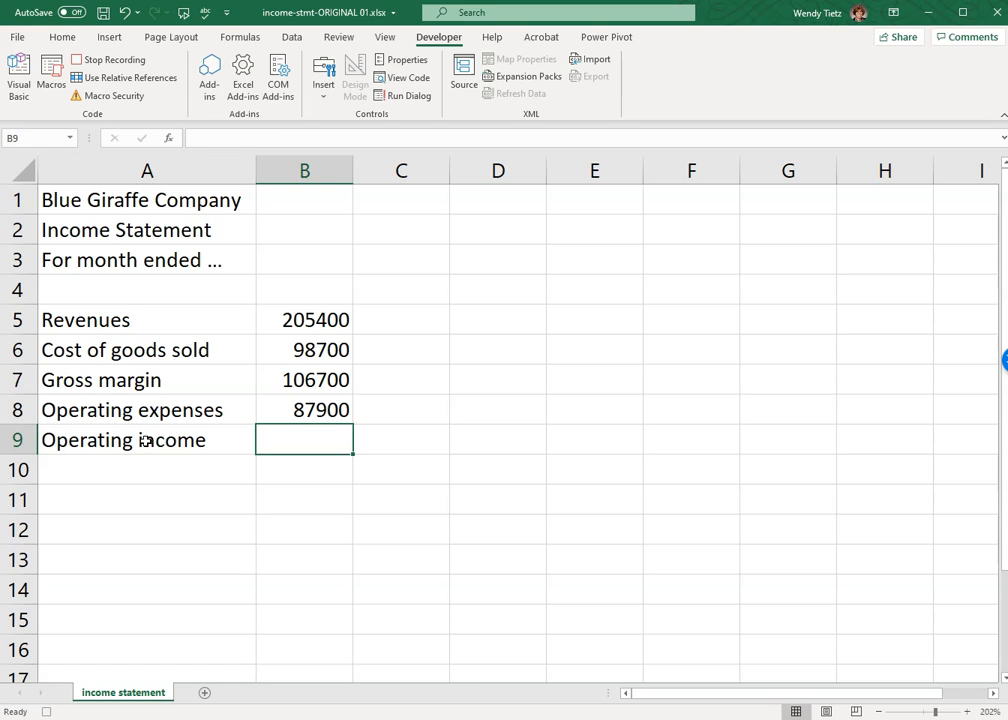
# - Calculate the operating income in cell B9 with the formula =B7-B8
pyautogui.write('=')
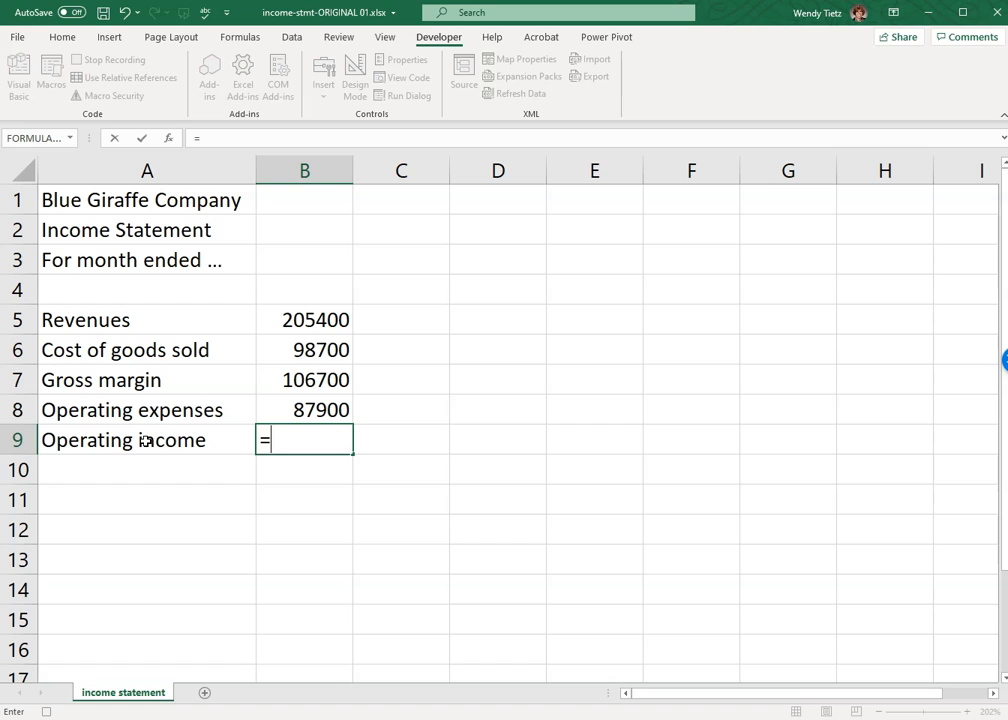
pyautogui.click(299, 384)
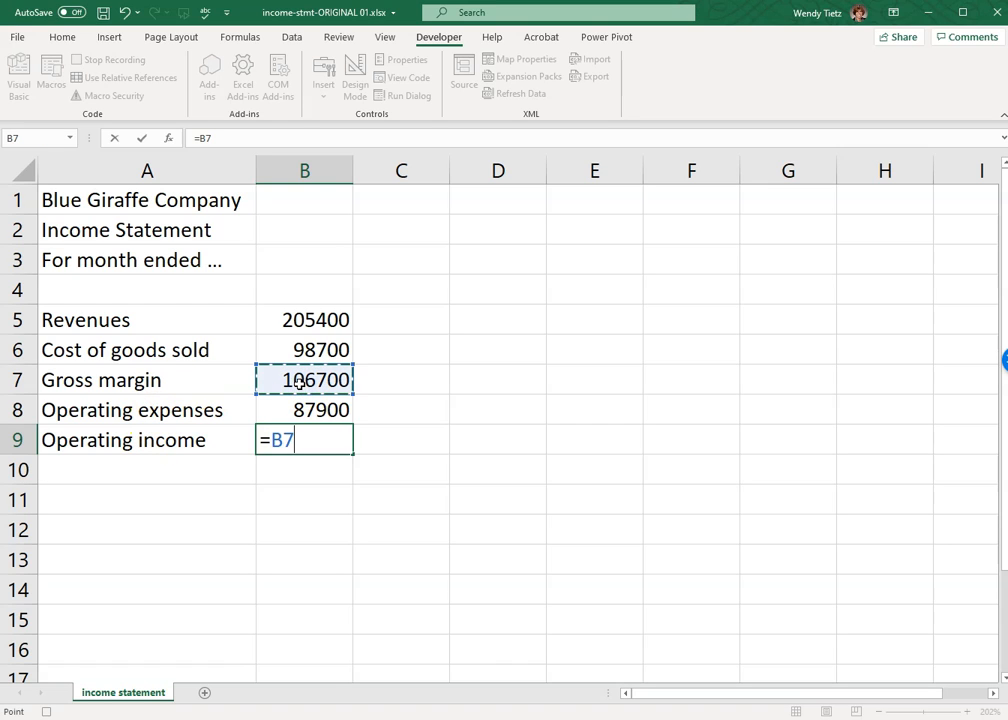
pyautogui.write('-')
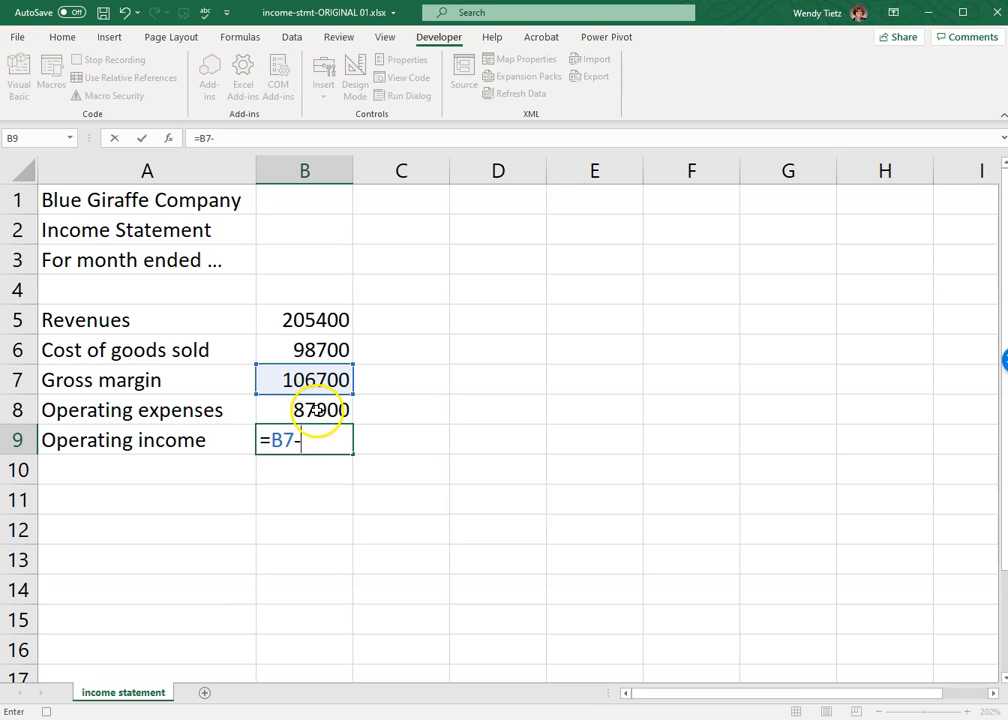
pyautogui.click(321, 410)
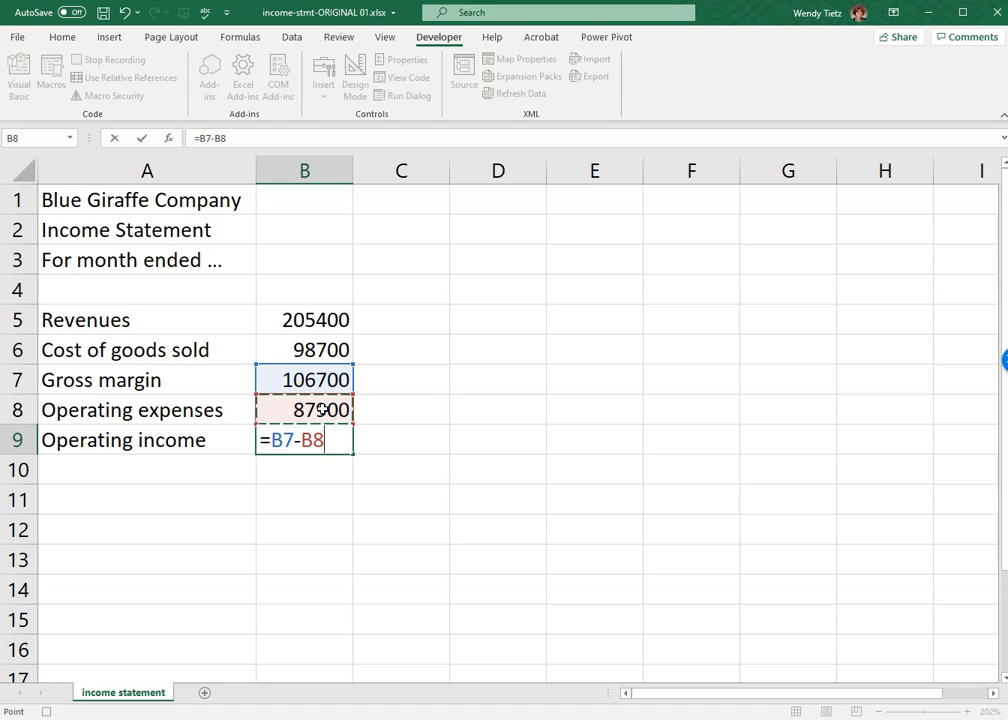
pyautogui.press('Return')
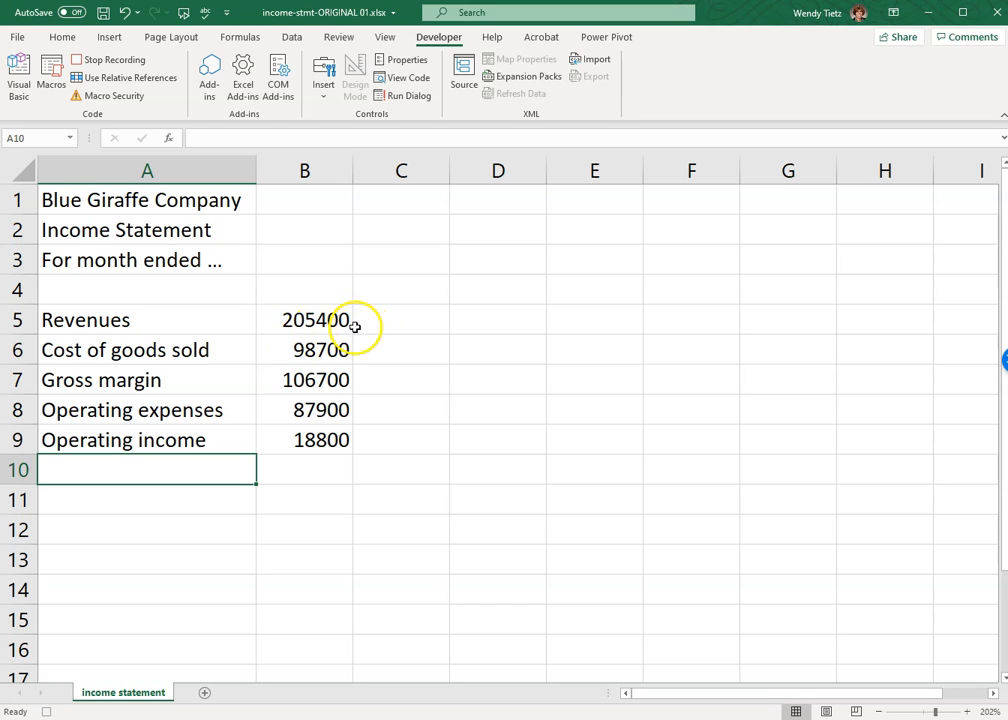
# - Format the Revenues amount in B5 as Accounting with a dollar sign and no decimal places
pyautogui.click(323, 315)
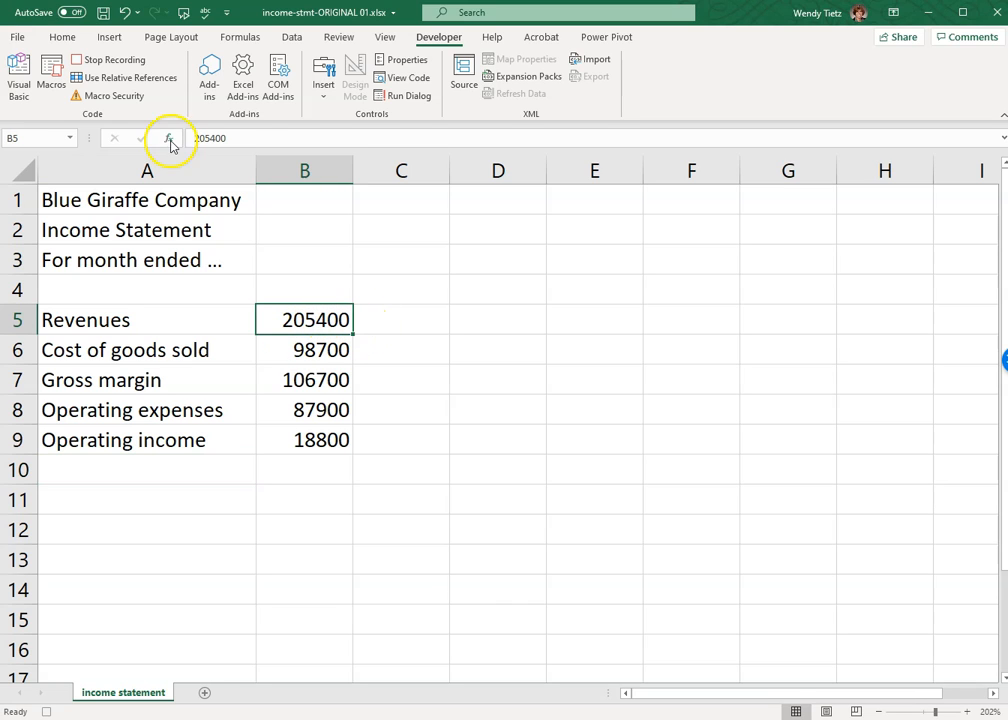
pyautogui.click(60, 37)
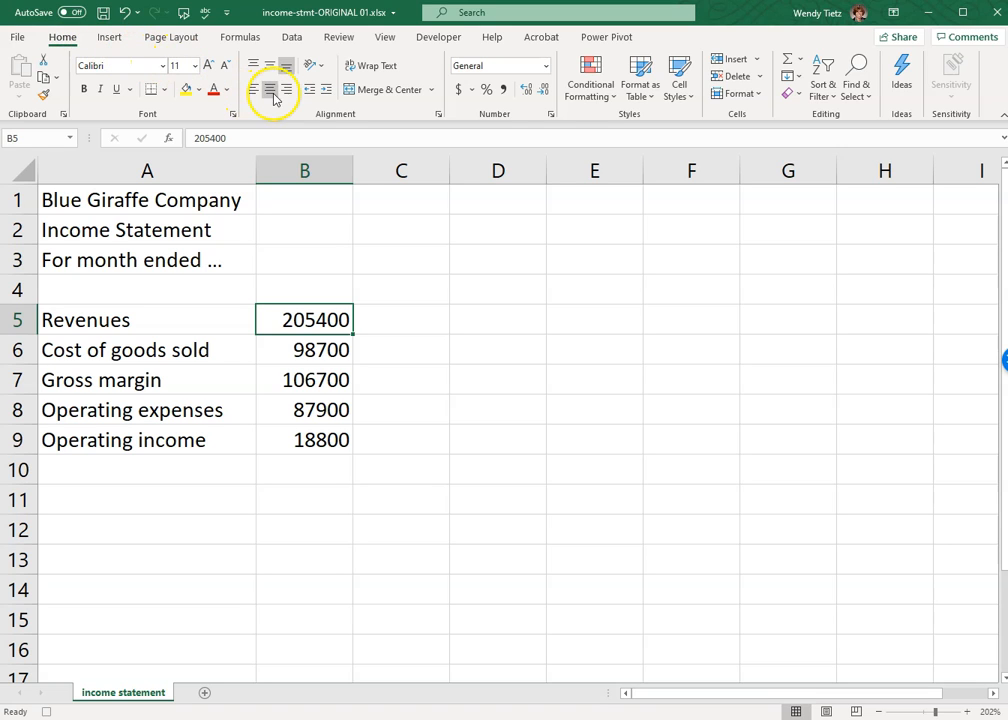
pyautogui.click(458, 90)
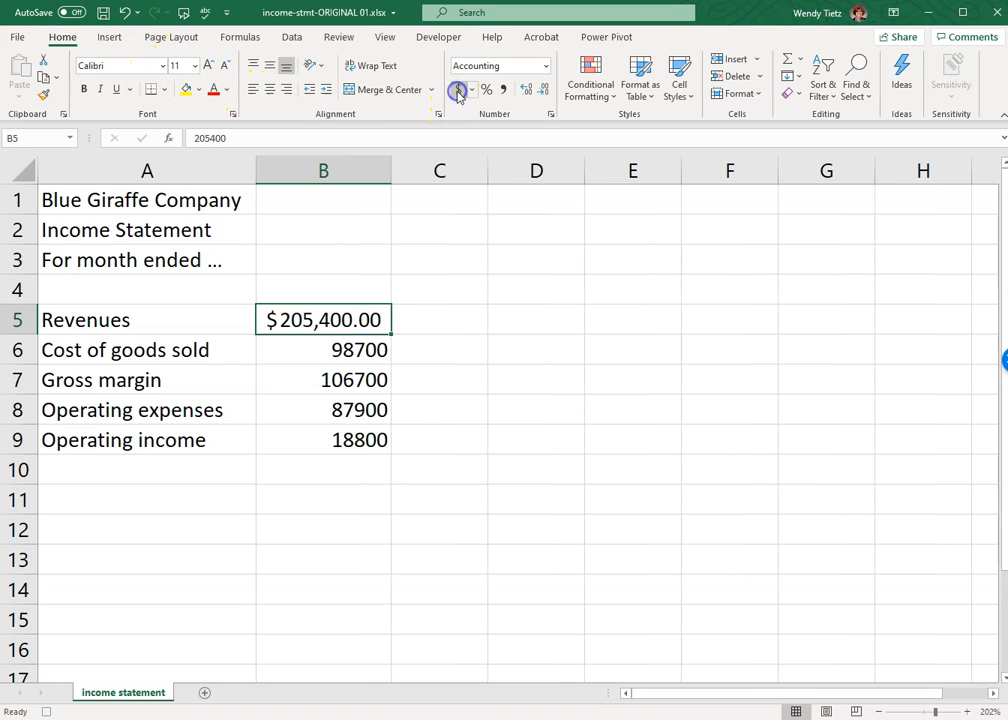
pyautogui.click(543, 93)
pyautogui.click(543, 93)
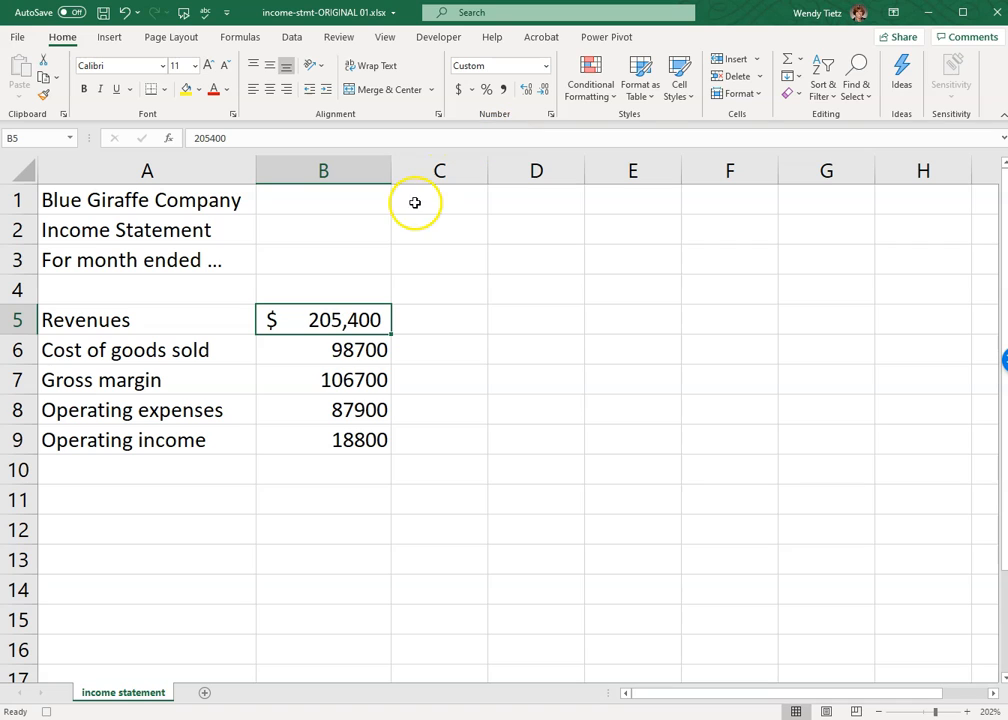
# - Apply the comma style without decimal places to the Cost of goods sold amount in B6
pyautogui.click(326, 351)
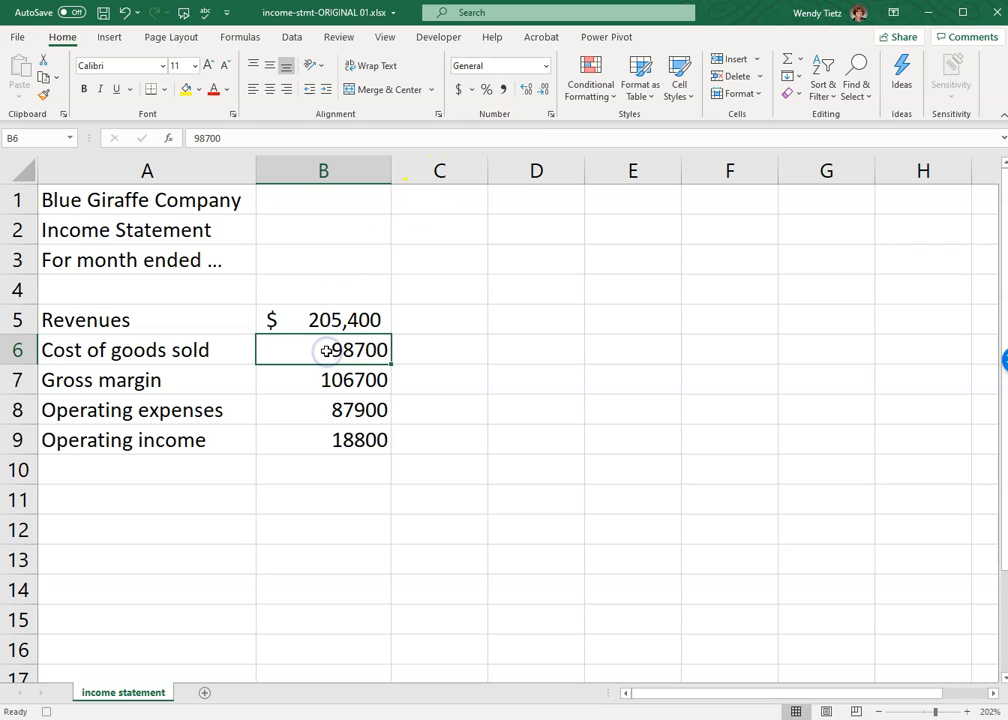
pyautogui.click(503, 89)
pyautogui.click(543, 93)
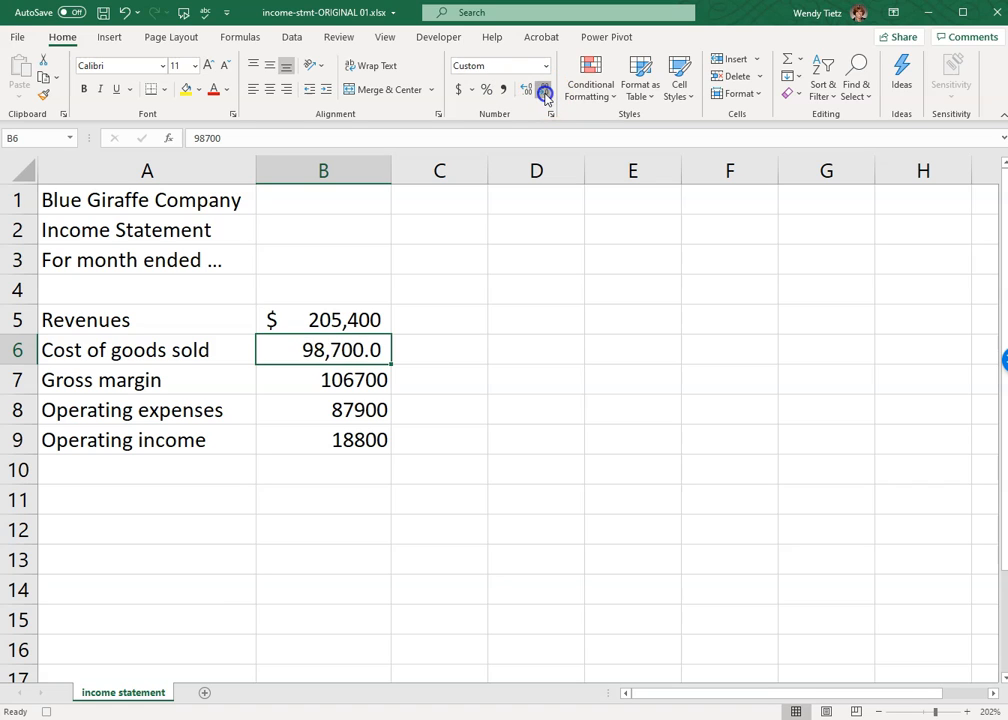
pyautogui.click(543, 93)
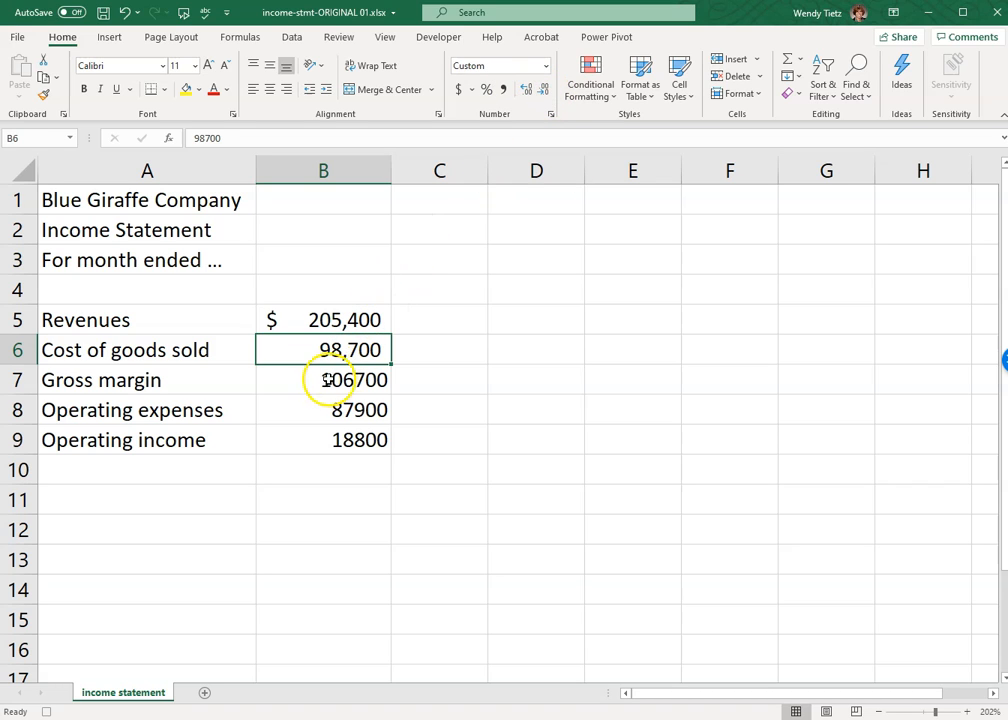
# - Format the Gross margin amount in B7 as Accounting with a dollar sign and no decimal places
pyautogui.click(283, 373)
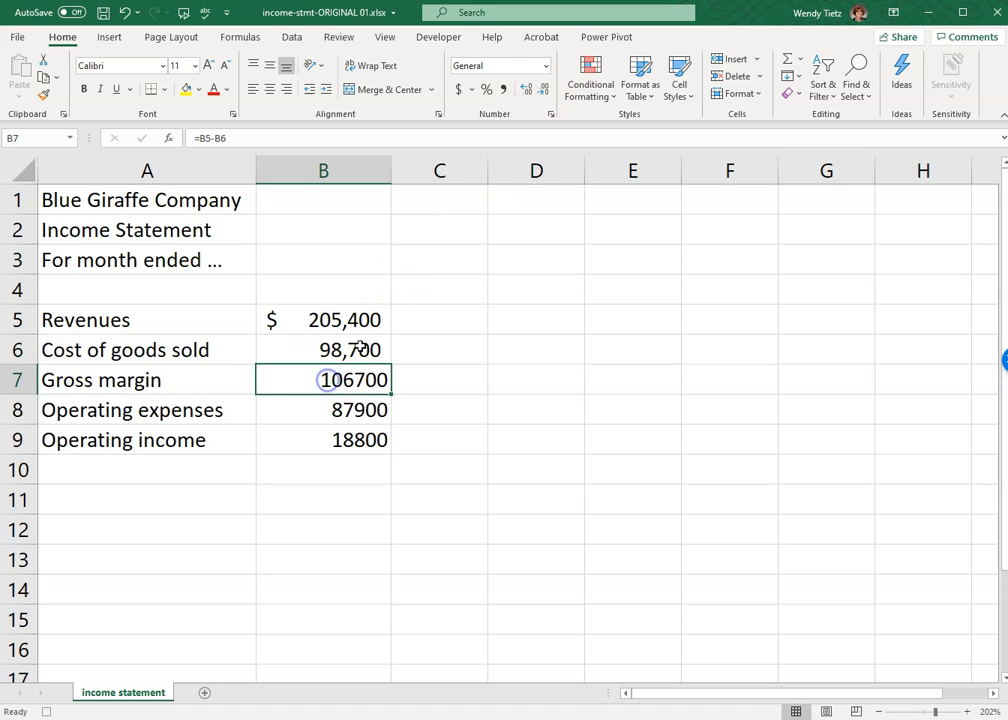
pyautogui.click(459, 91)
pyautogui.click(545, 92)
pyautogui.click(545, 92)
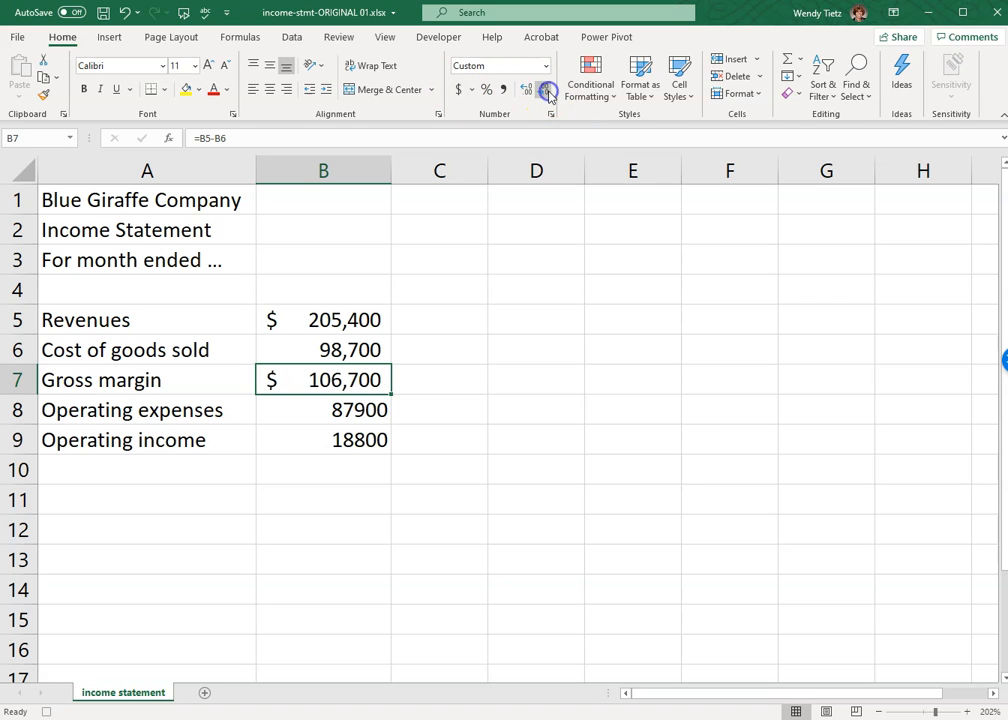
# - Apply the comma style without decimal places to the Operating expenses amount in B8
pyautogui.click(307, 408)
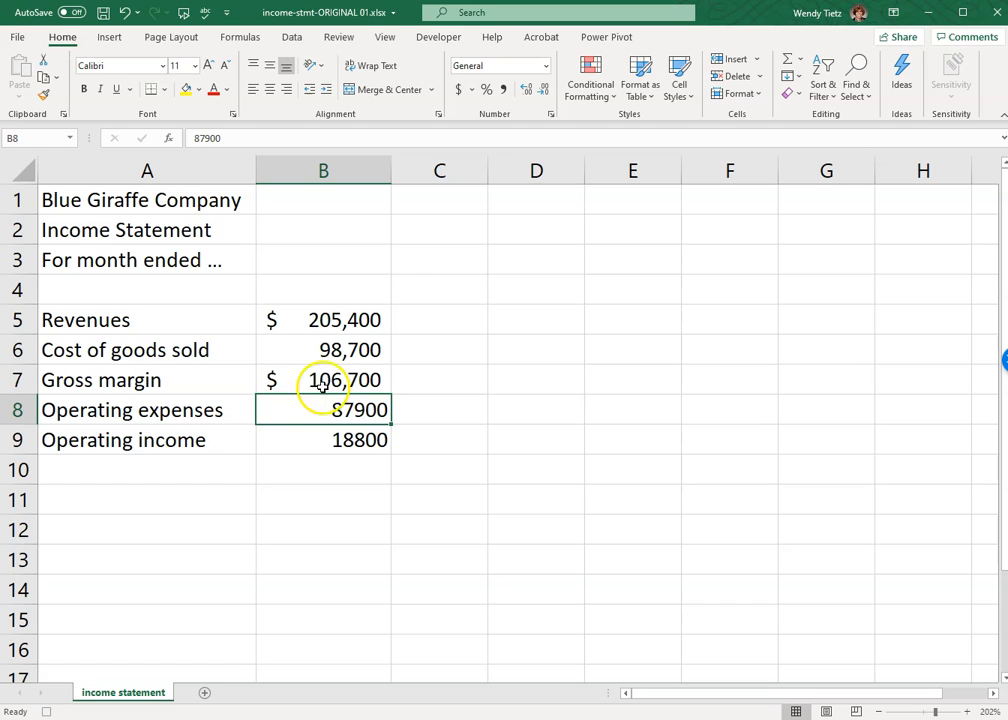
pyautogui.click(502, 91)
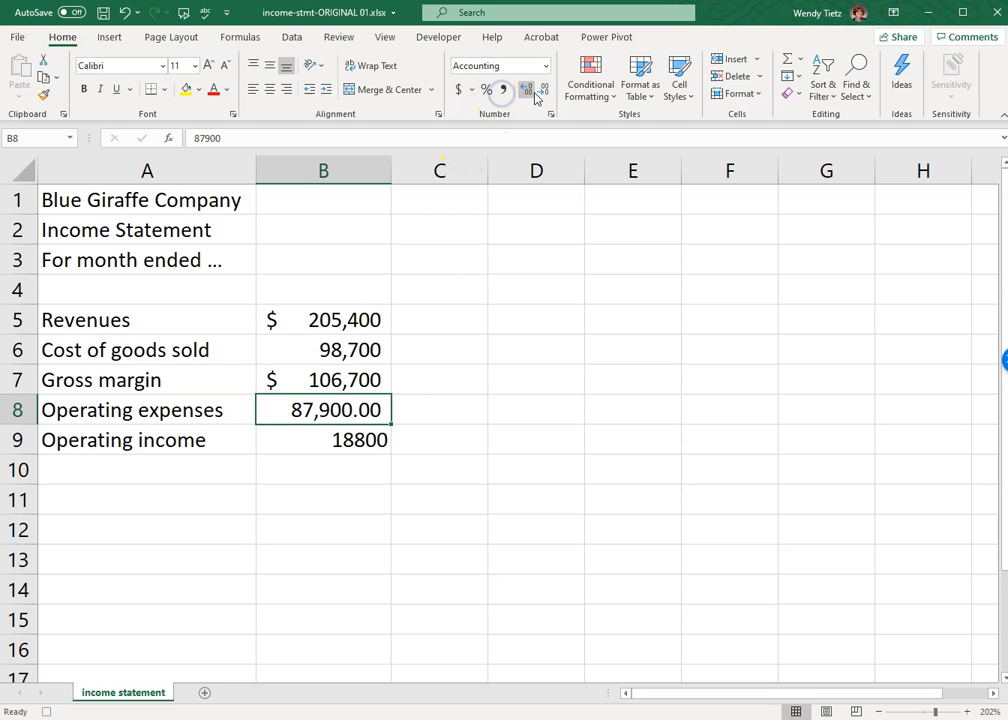
pyautogui.click(541, 92)
pyautogui.click(541, 92)
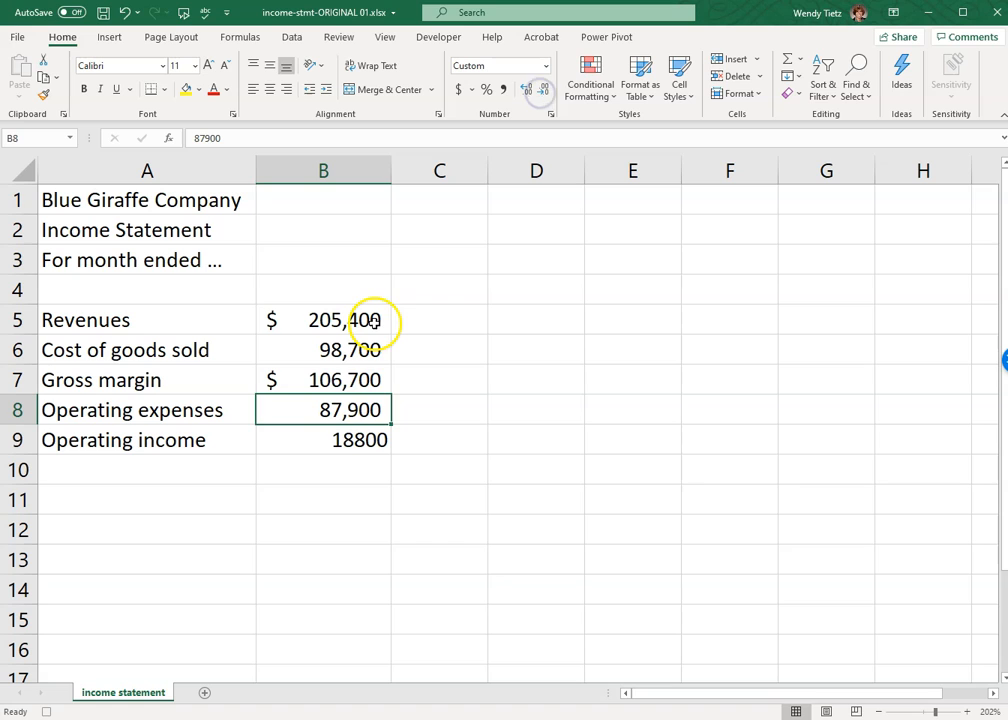
# - Format the Operating income amount in B9 as Accounting with a dollar sign and no decimal places
pyautogui.click(342, 440)
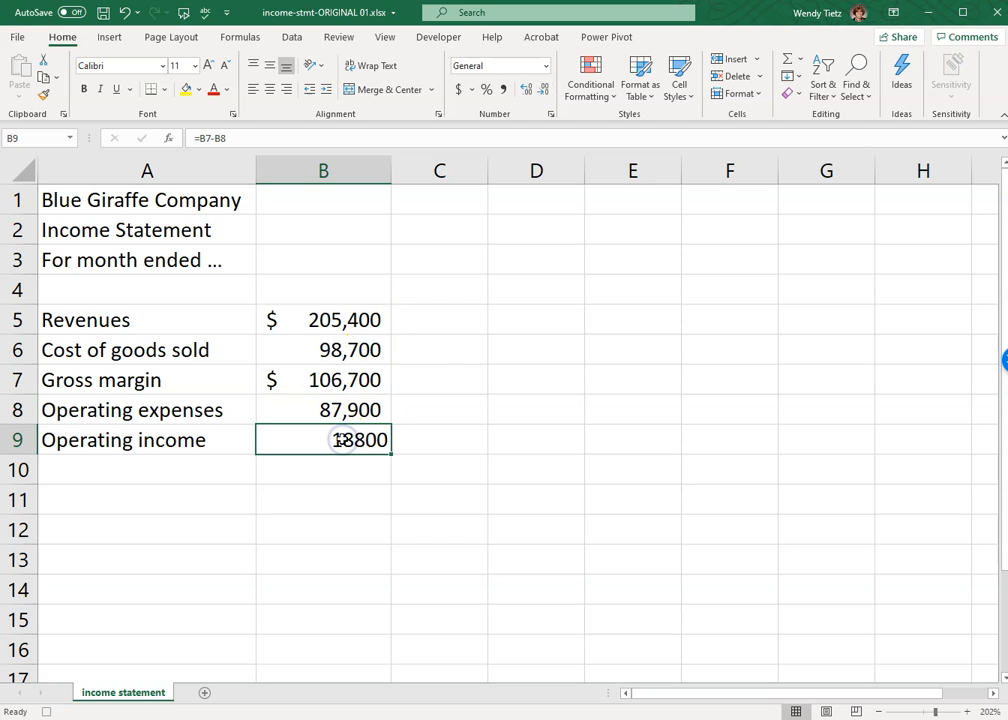
pyautogui.click(460, 90)
pyautogui.click(541, 92)
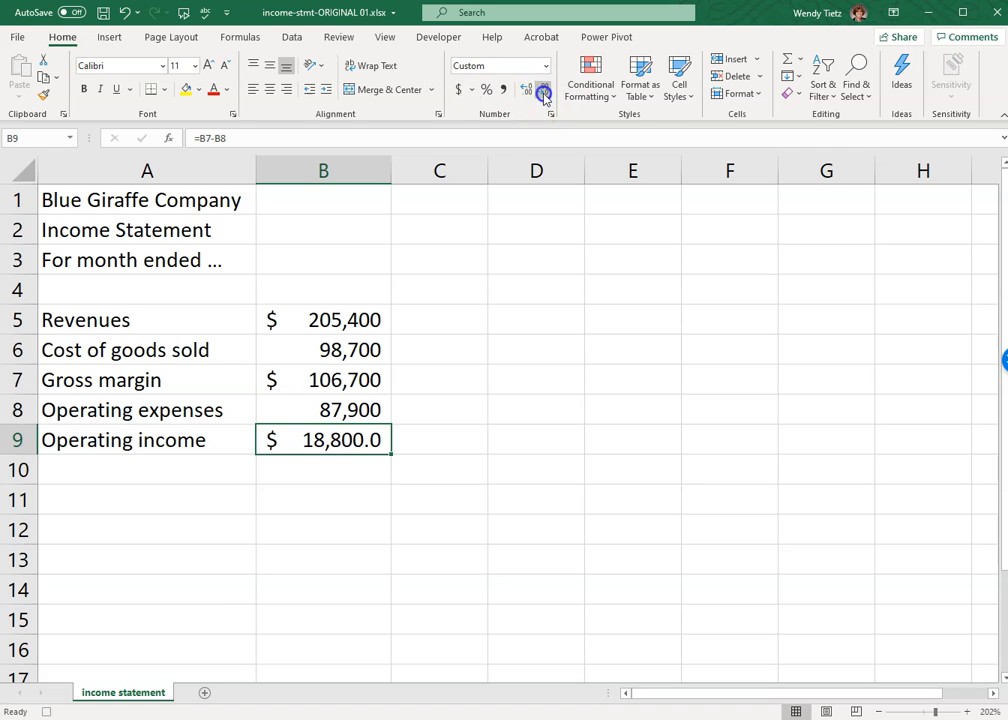
pyautogui.click(543, 92)
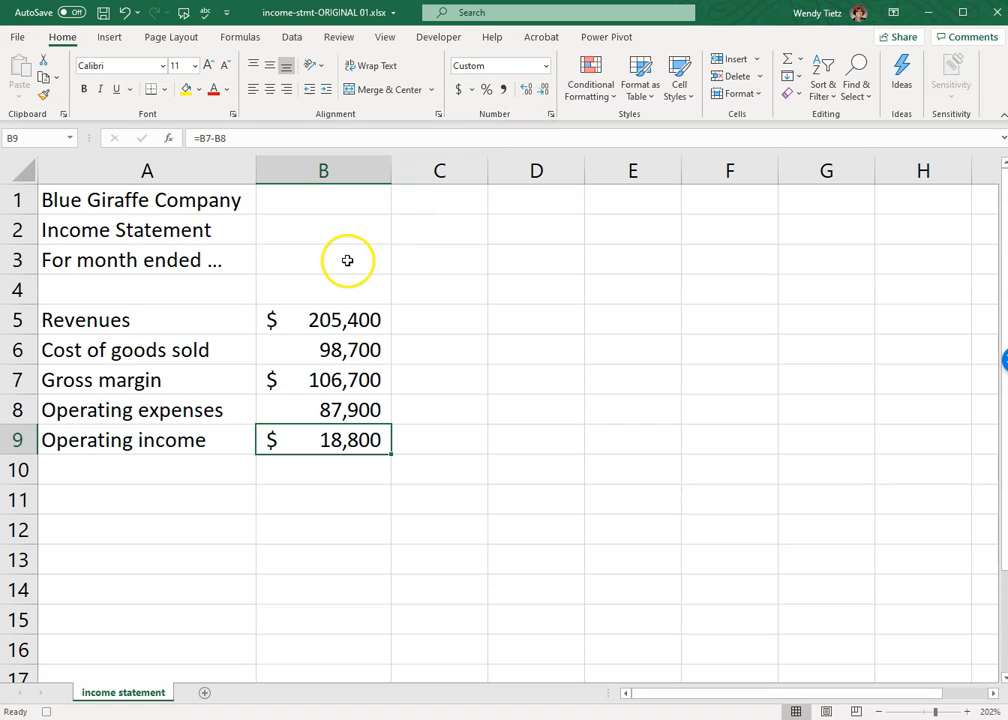
# - Add a bottom border to cell B6 and a top and double bottom border to cell B9
pyautogui.click(309, 345)
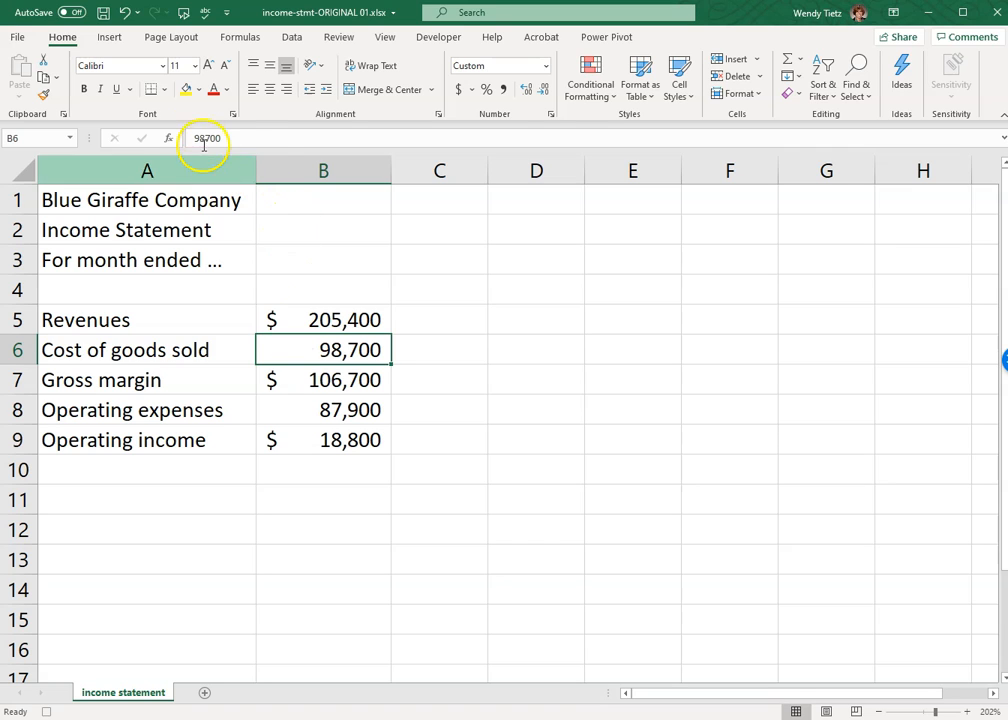
pyautogui.click(166, 90)
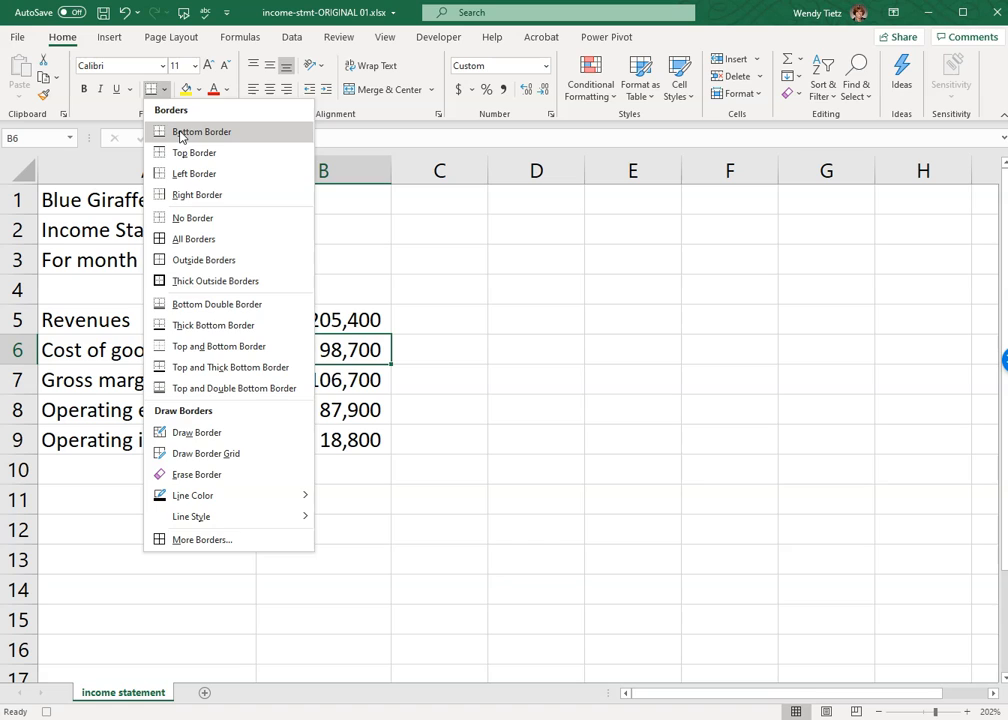
pyautogui.click(181, 134)
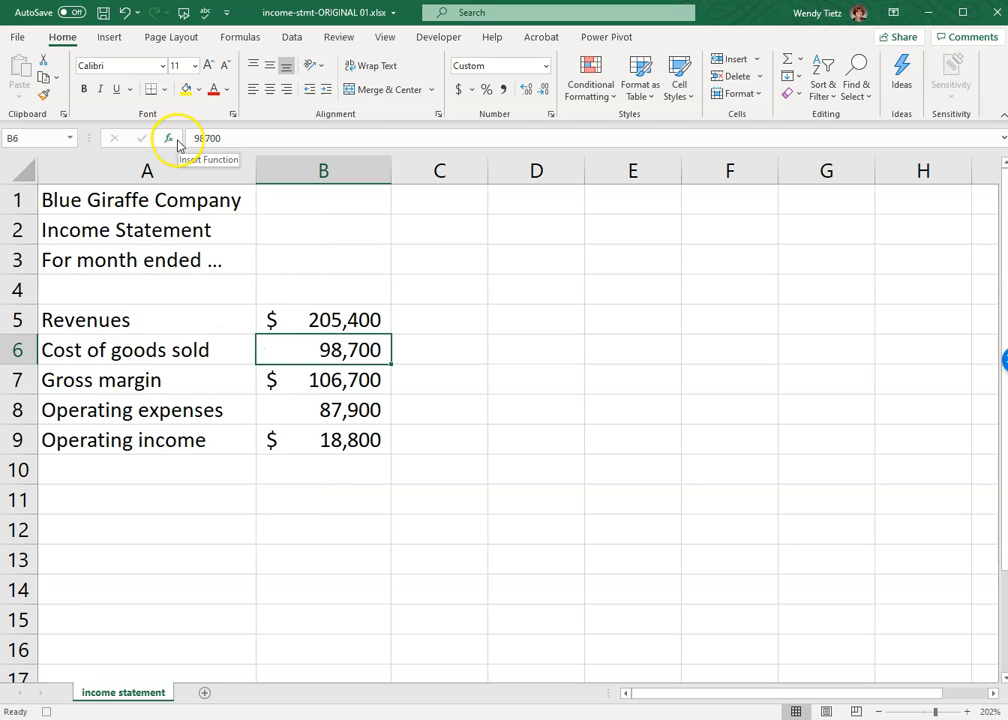
pyautogui.click(331, 440)
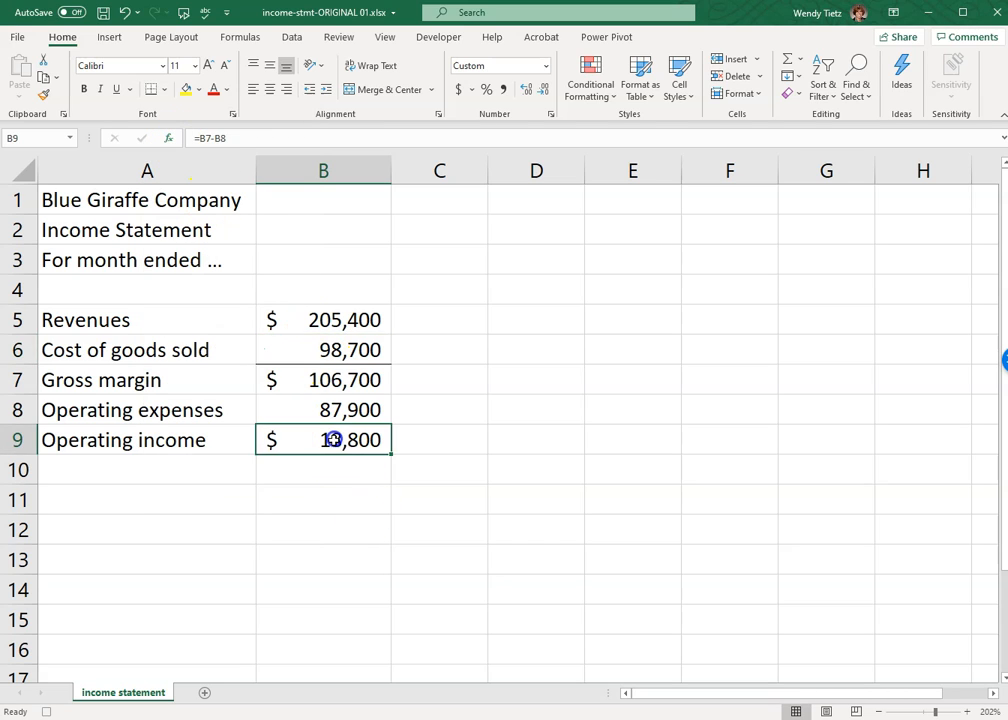
pyautogui.click(166, 90)
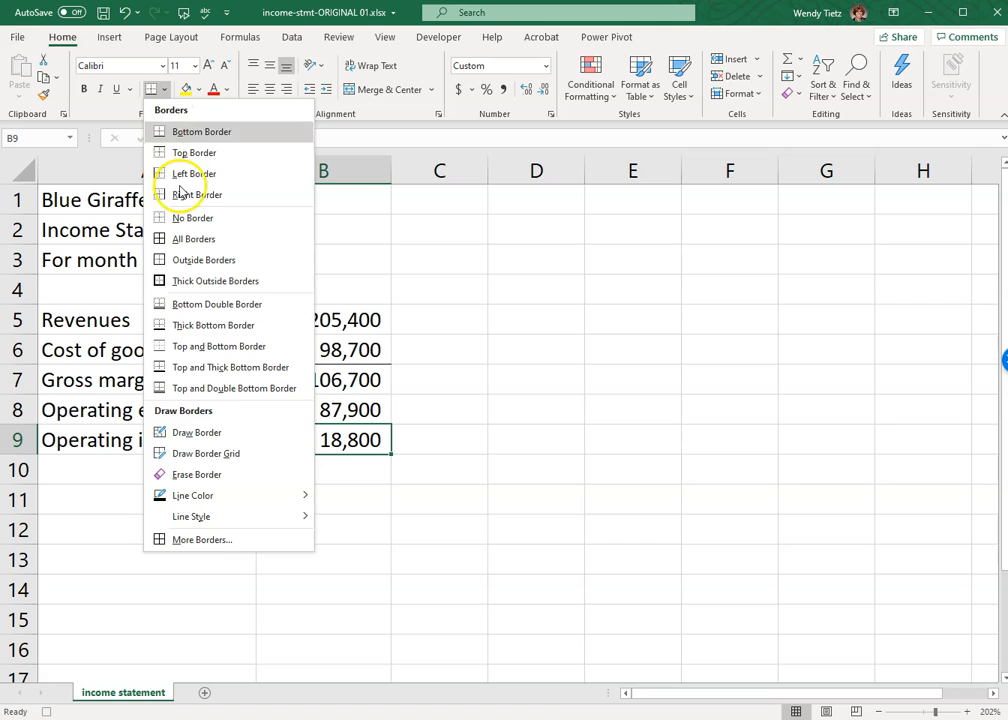
pyautogui.click(235, 390)
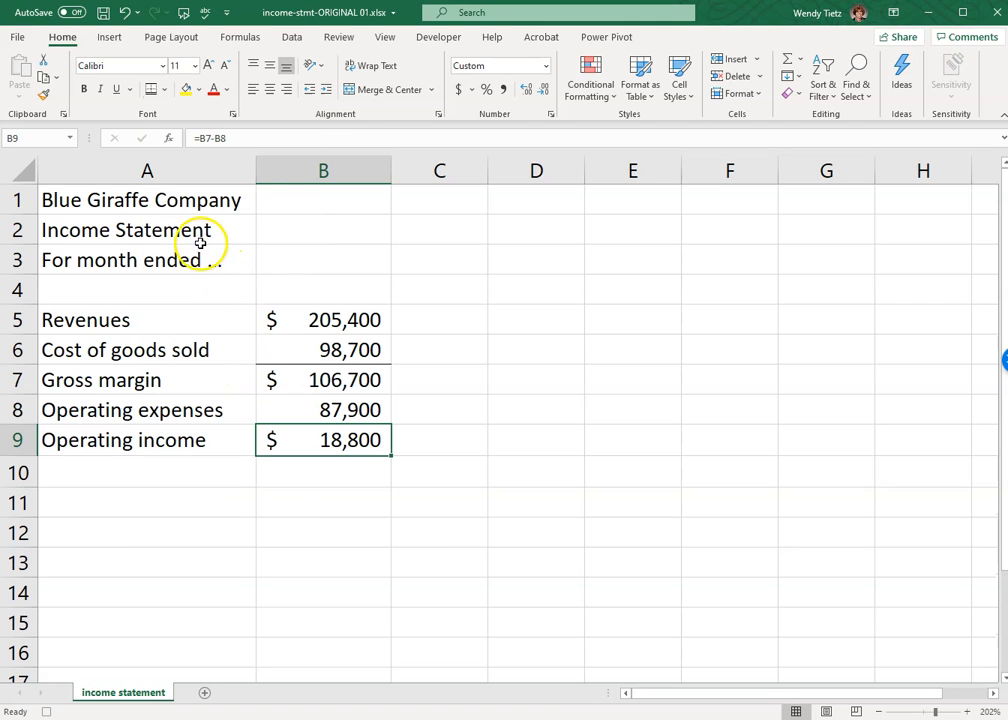
# - Merge and center each of the three heading lines across columns A and B, in rows 1 to 3
pyautogui.click(169, 198)
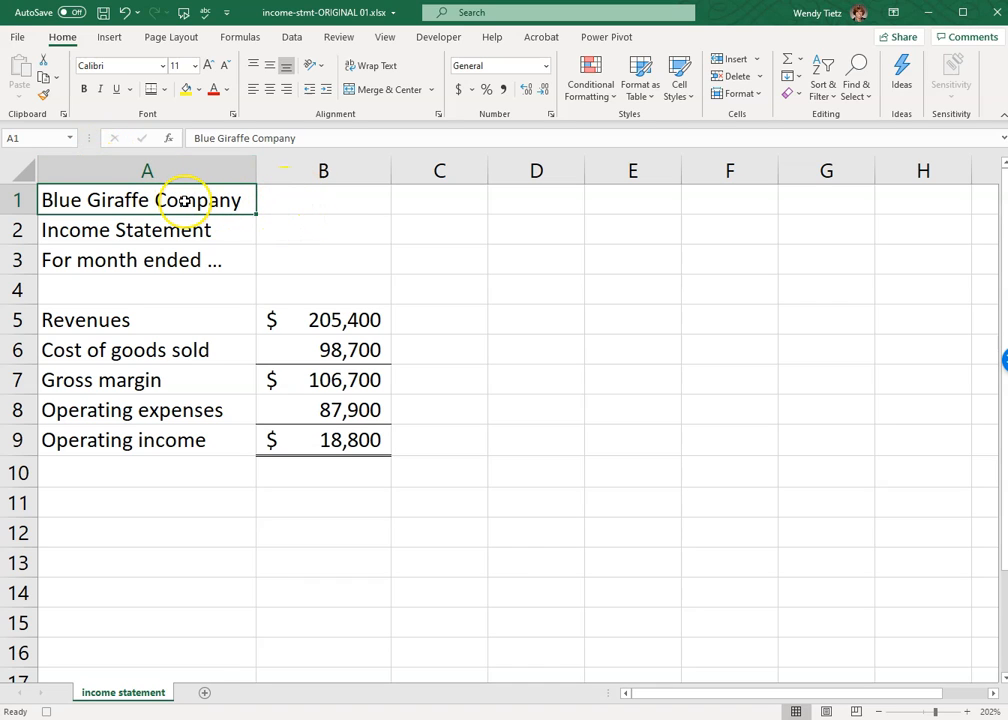
pyautogui.moveTo(185, 201); pyautogui.dragTo(297, 200)
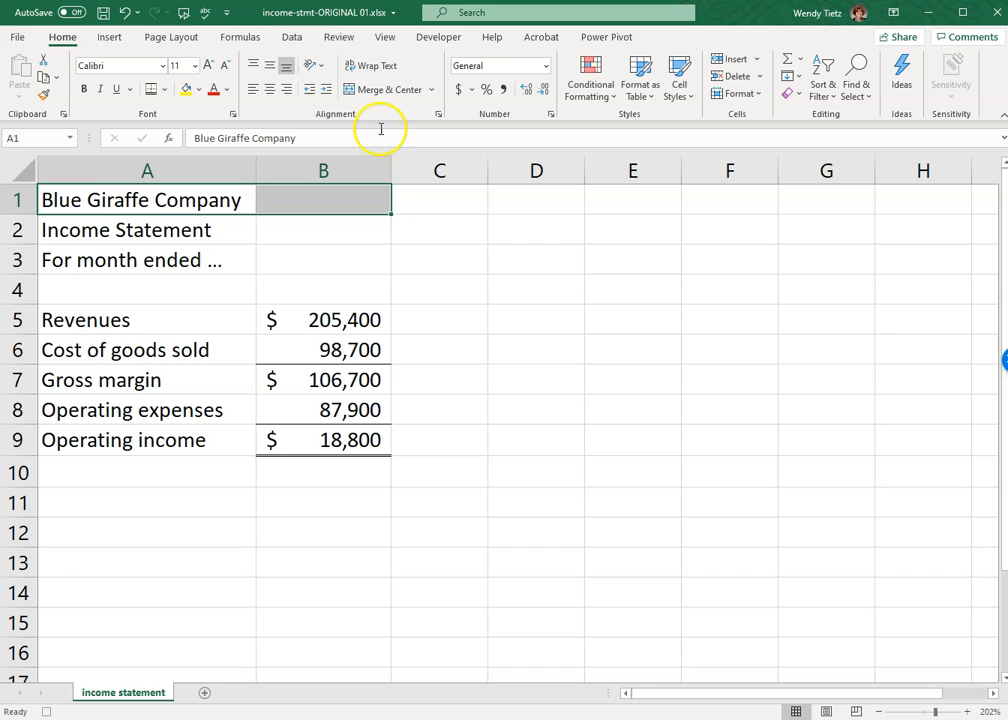
pyautogui.click(382, 90)
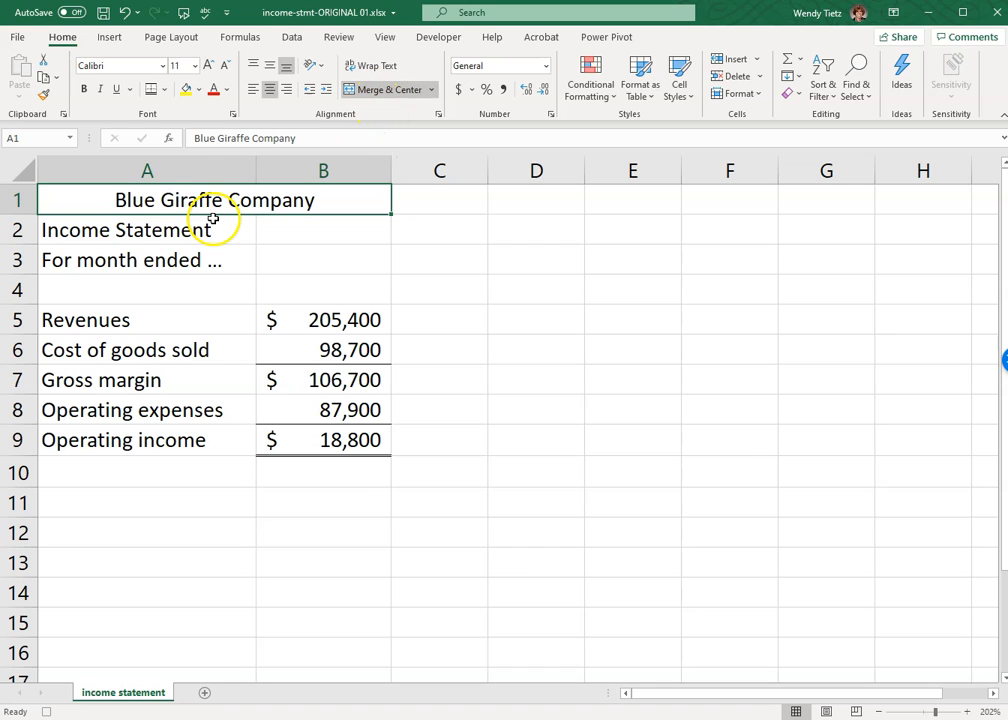
pyautogui.click(130, 231)
pyautogui.moveTo(130, 231); pyautogui.dragTo(281, 236)
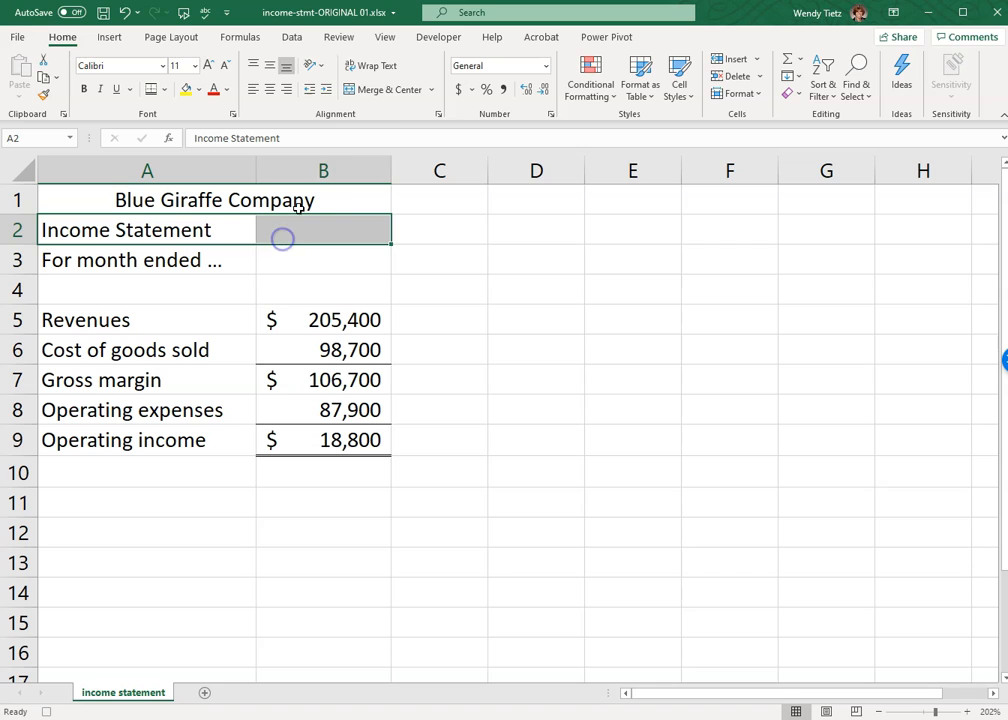
pyautogui.click(380, 90)
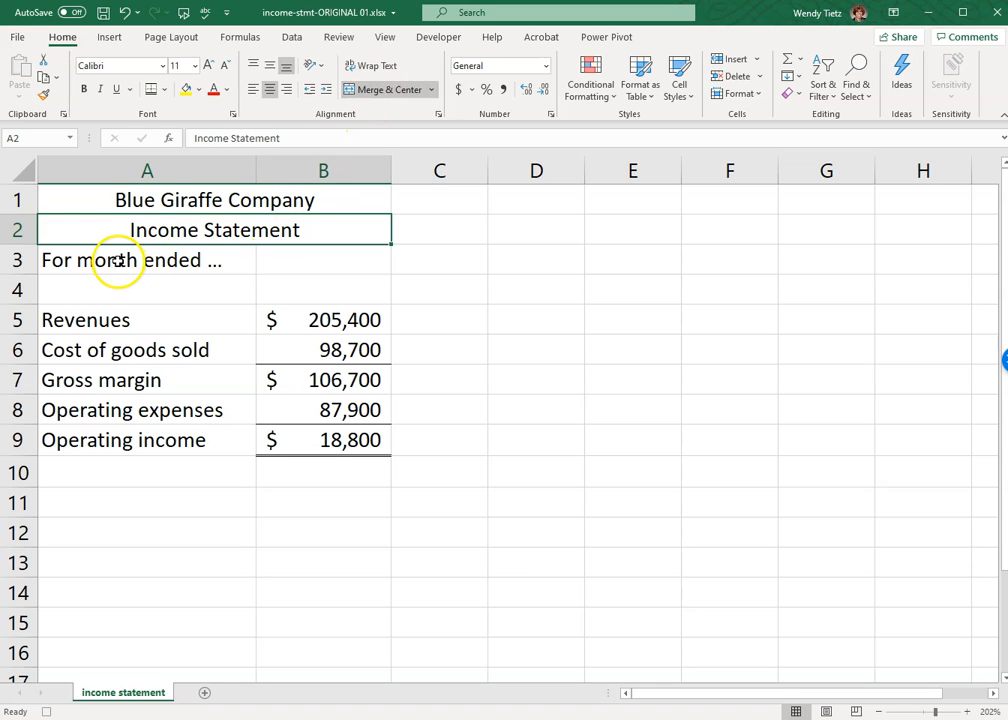
pyautogui.moveTo(110, 274); pyautogui.dragTo(288, 264)
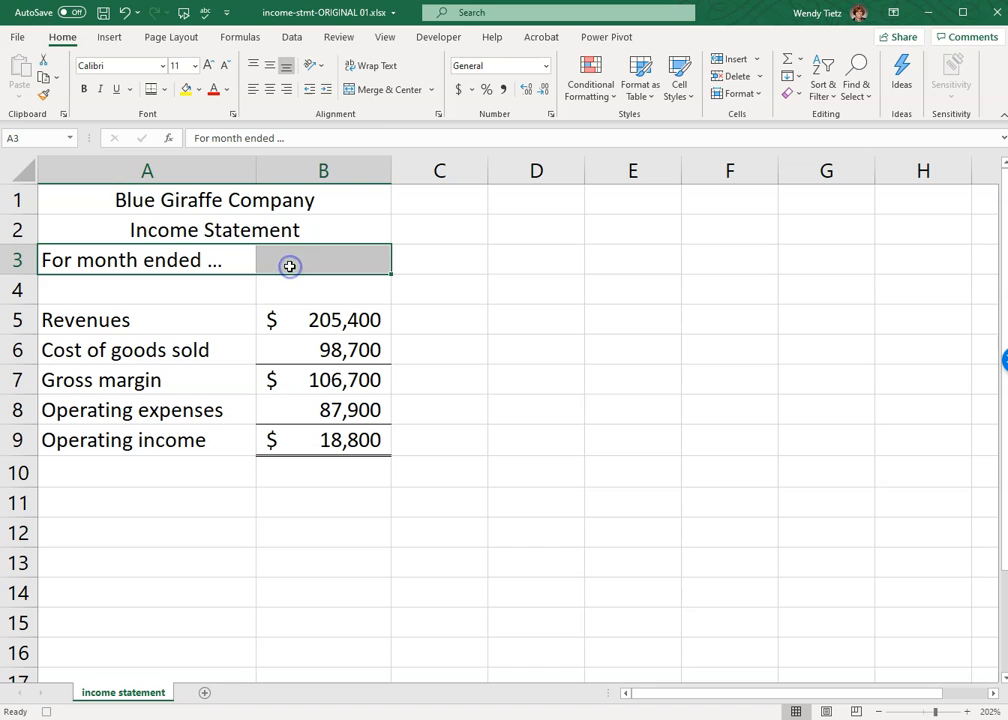
pyautogui.click(379, 92)
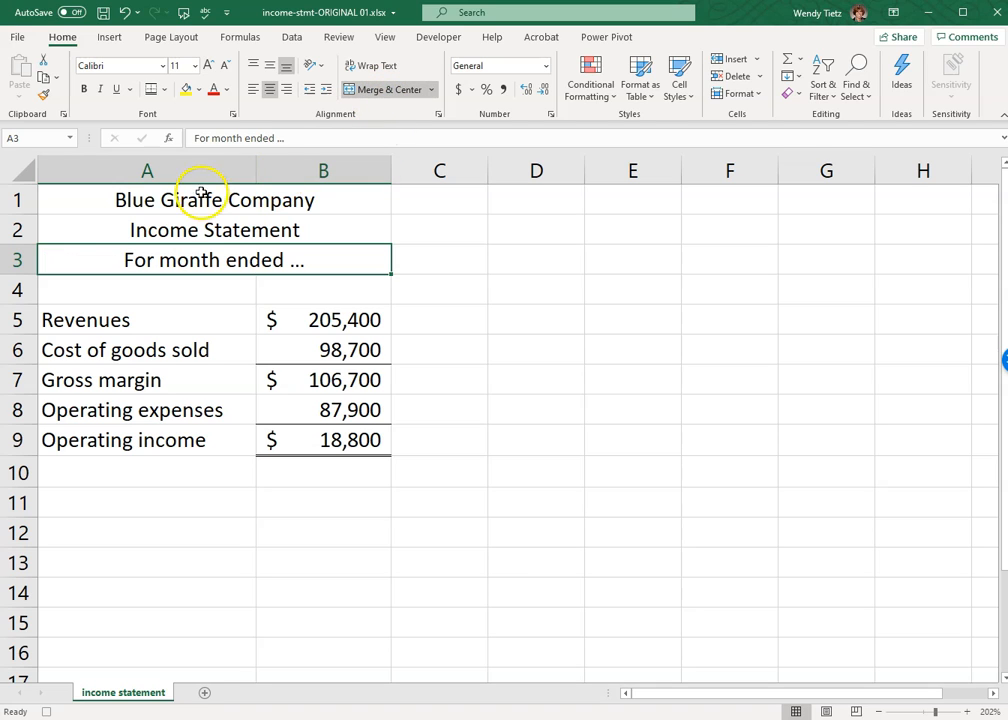
# - Return to cell A1 and stop recording the macro
pyautogui.click(165, 199)
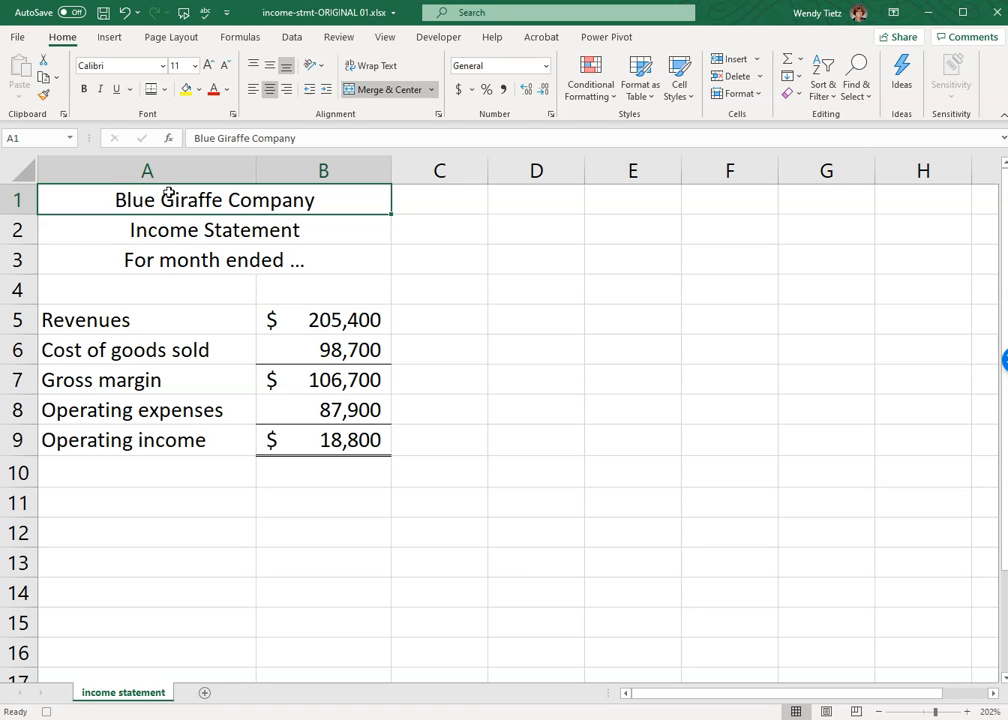
pyautogui.click(428, 40)
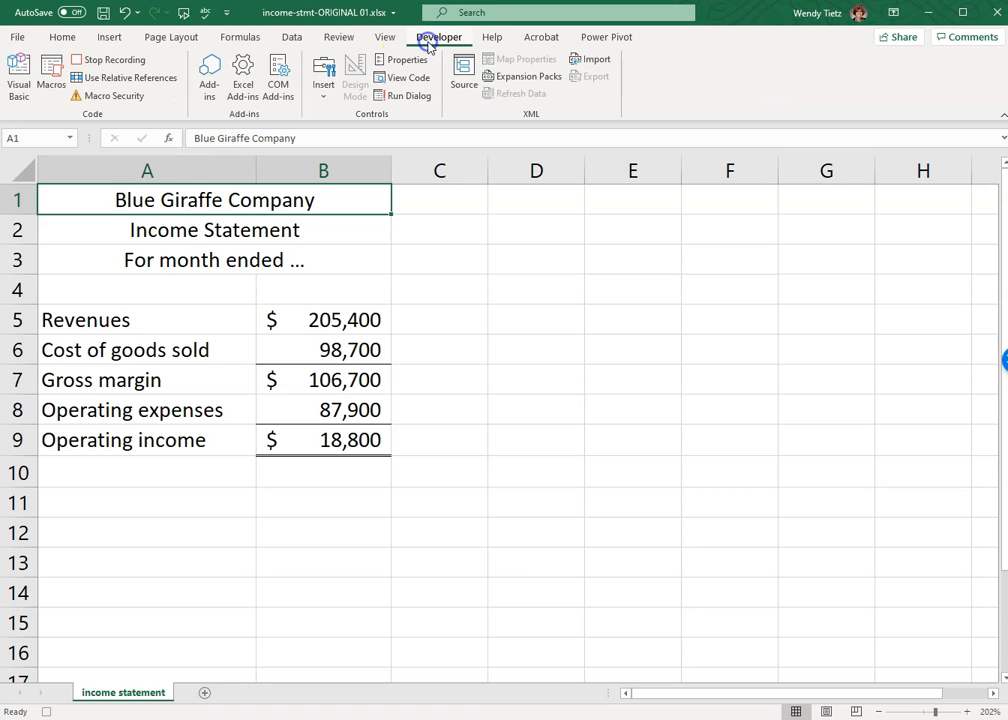
pyautogui.click(113, 61)
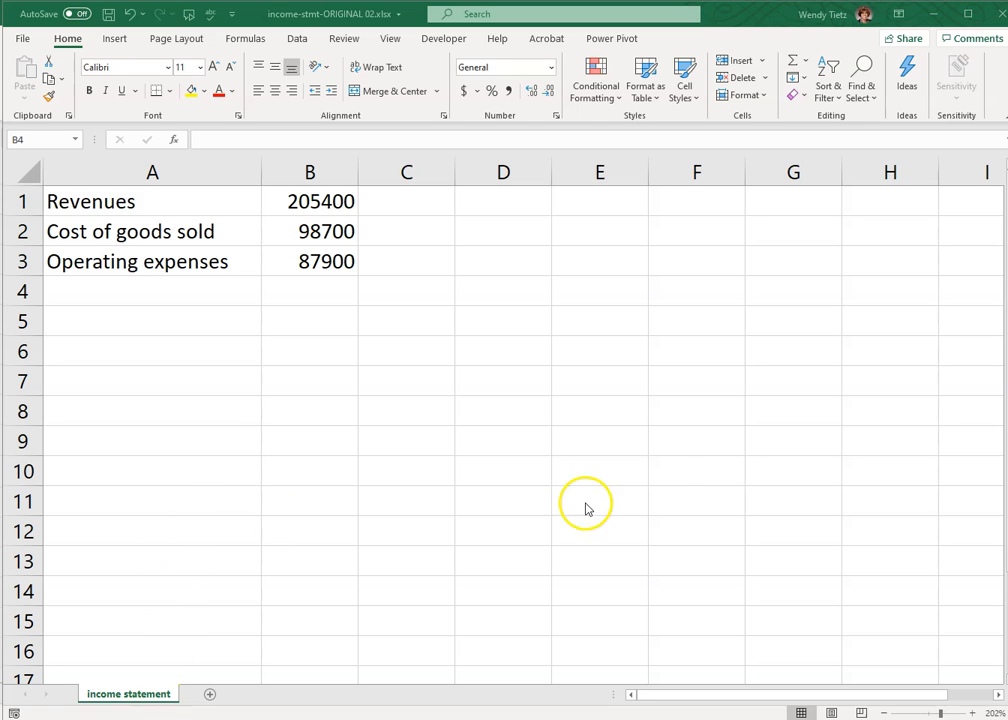
# - Run the FormatIncome macro from the personal macro workbook on income-stmt-ORIGINAL 02.xlsx, starting from cell A1
pyautogui.moveTo(735, 22); pyautogui.dragTo(1000, 58)
pyautogui.moveTo(870, 59); pyautogui.dragTo(731, 16)
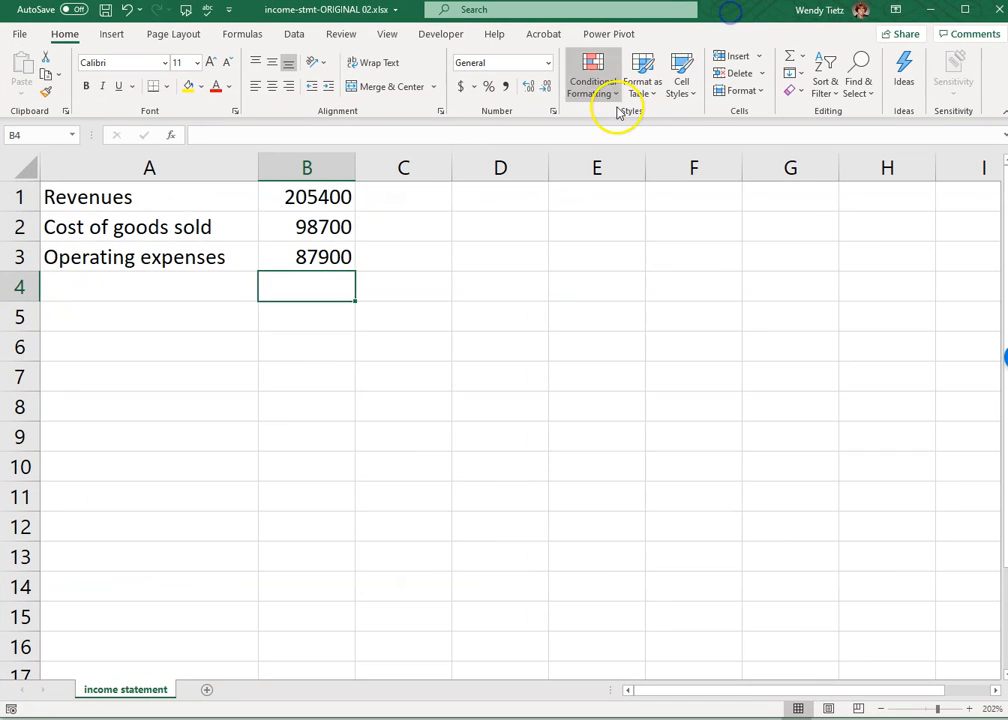
pyautogui.click(169, 198)
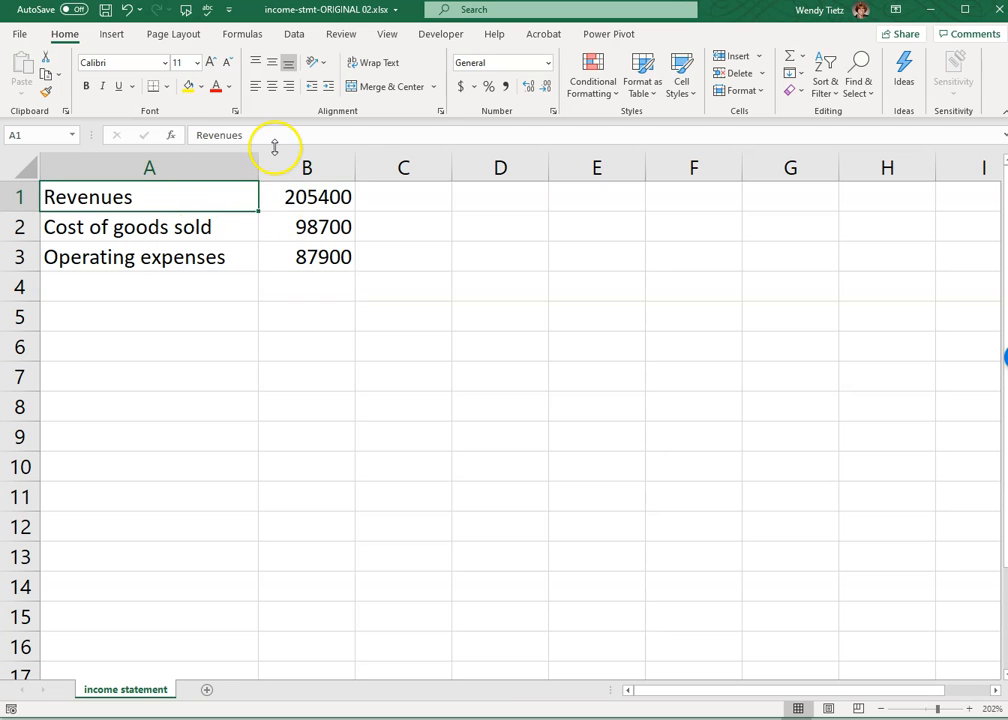
pyautogui.click(427, 44)
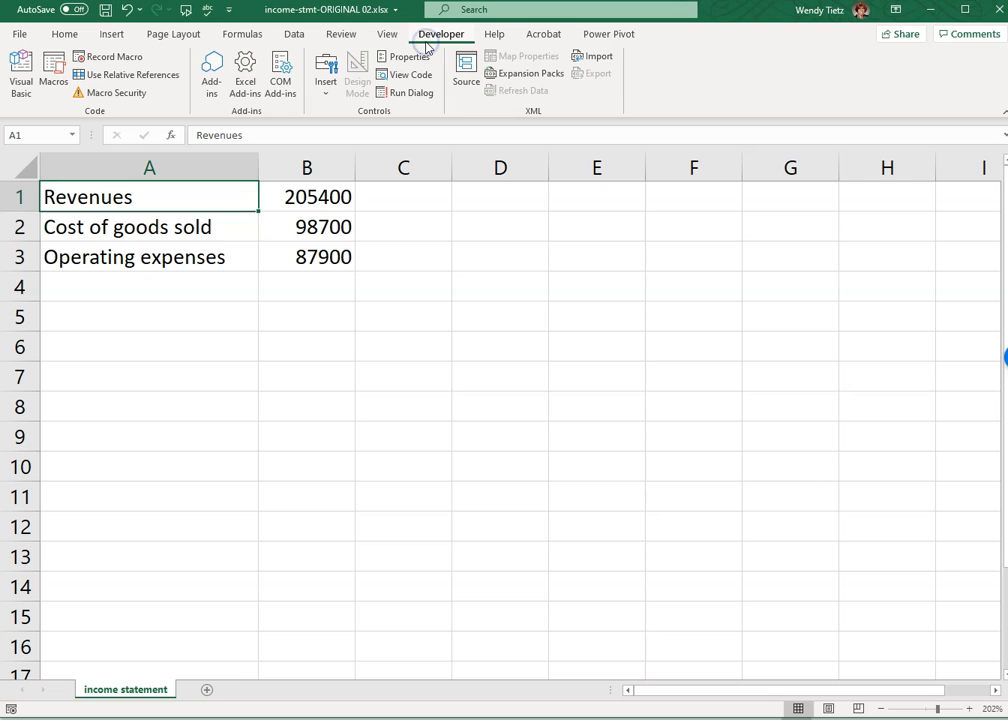
pyautogui.click(52, 70)
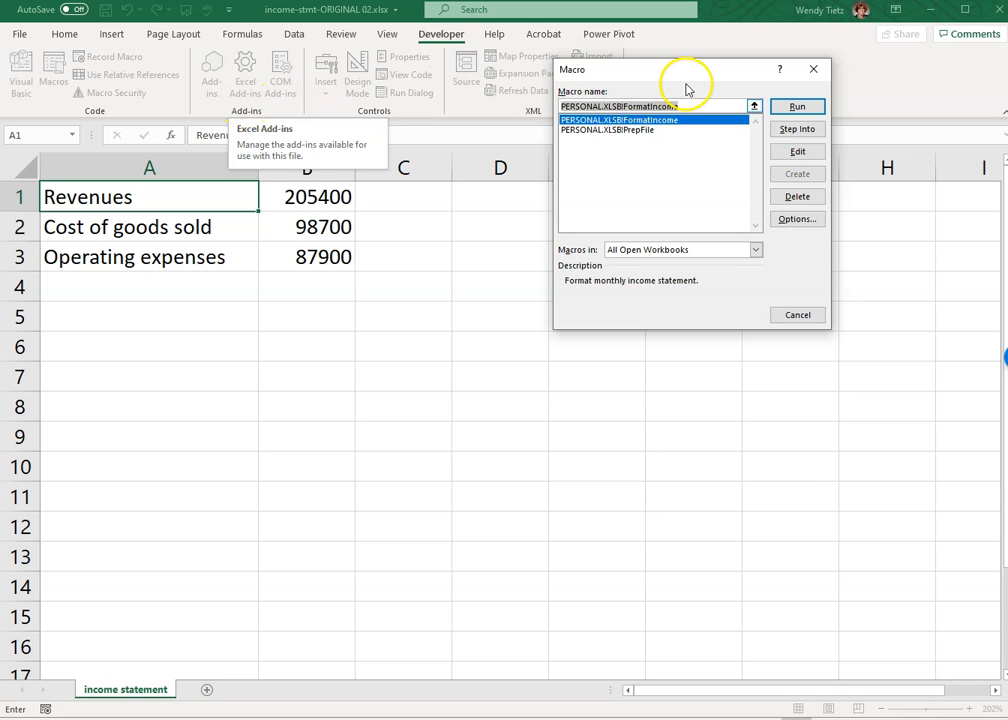
pyautogui.click(795, 108)
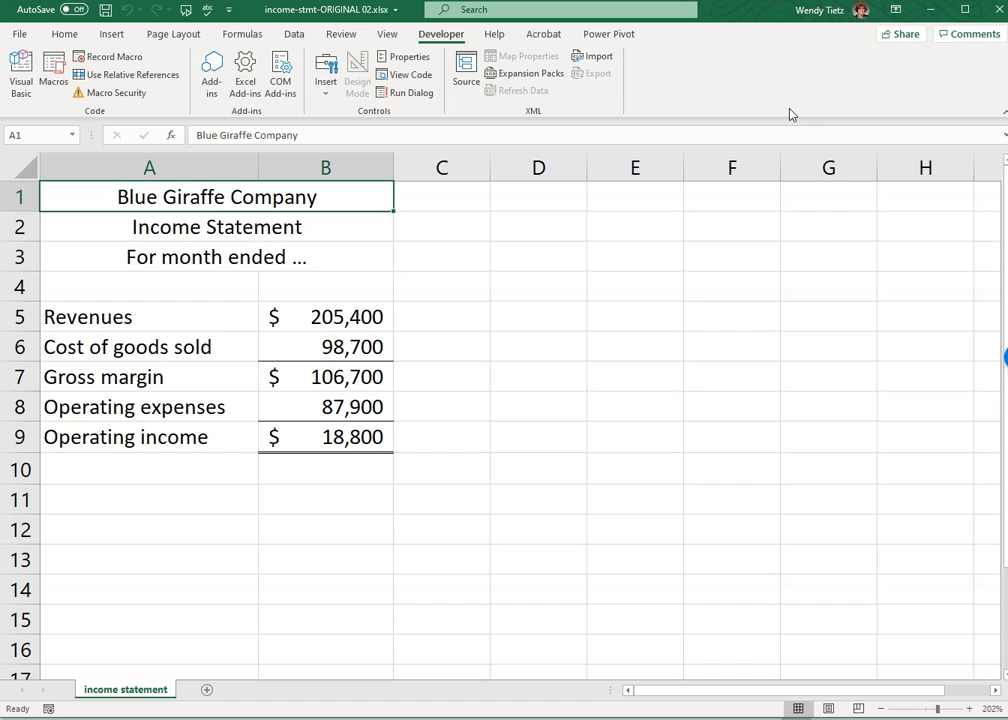